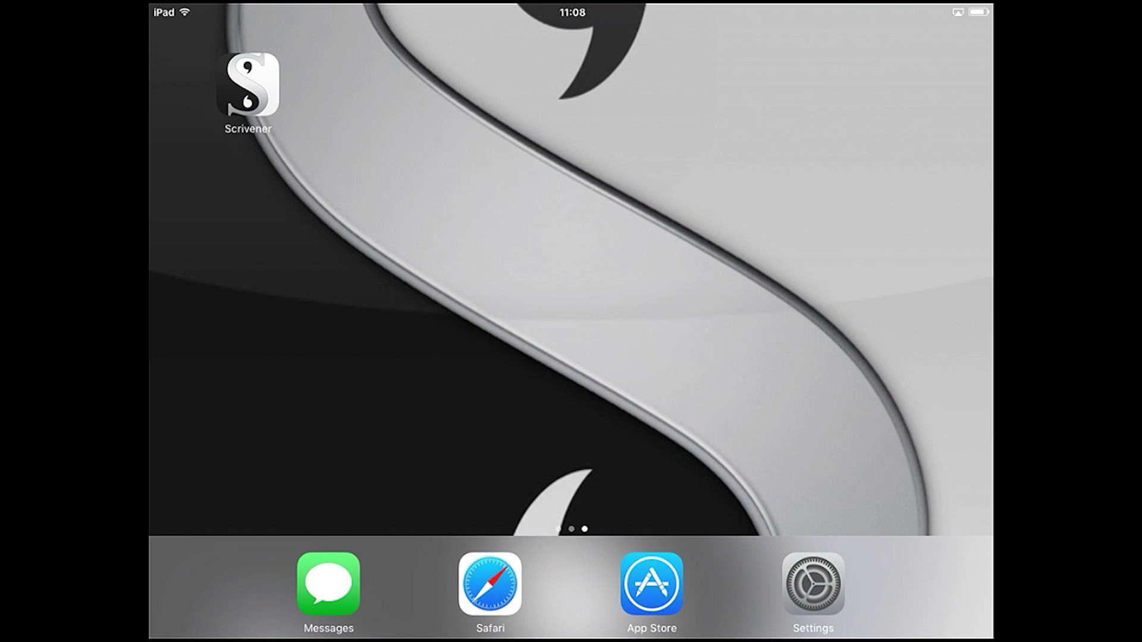
Step: Launch Scrivener from the iPad home screen to reach its Projects screen
left_click(248, 84)
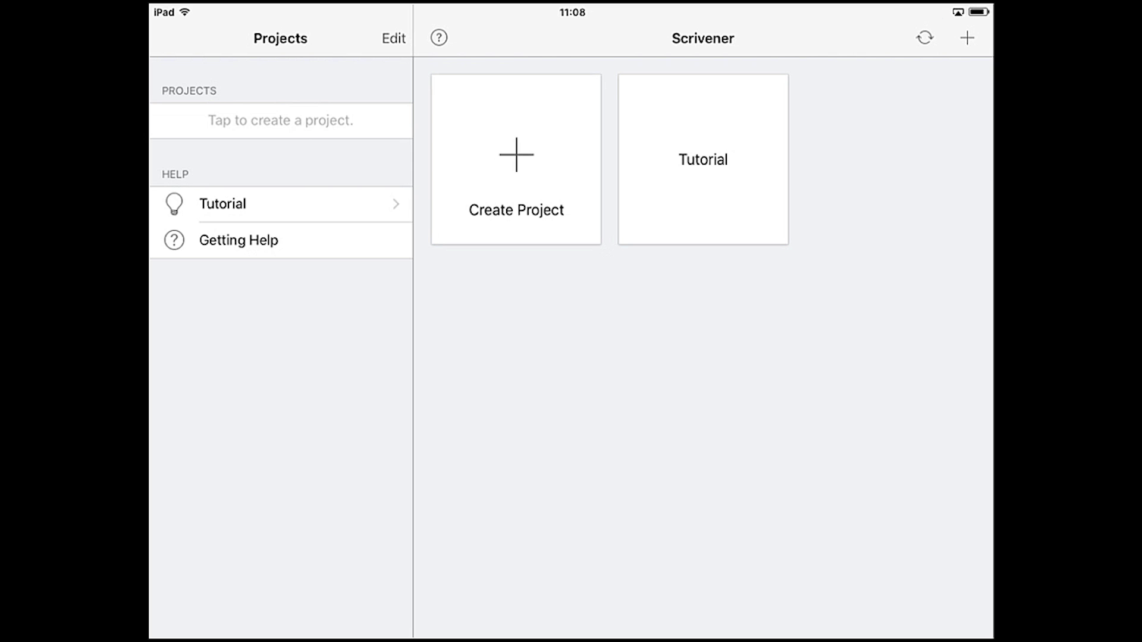
Step: Link Scrivener to a Dropbox account by signing in and allowing its access
left_click(924, 38)
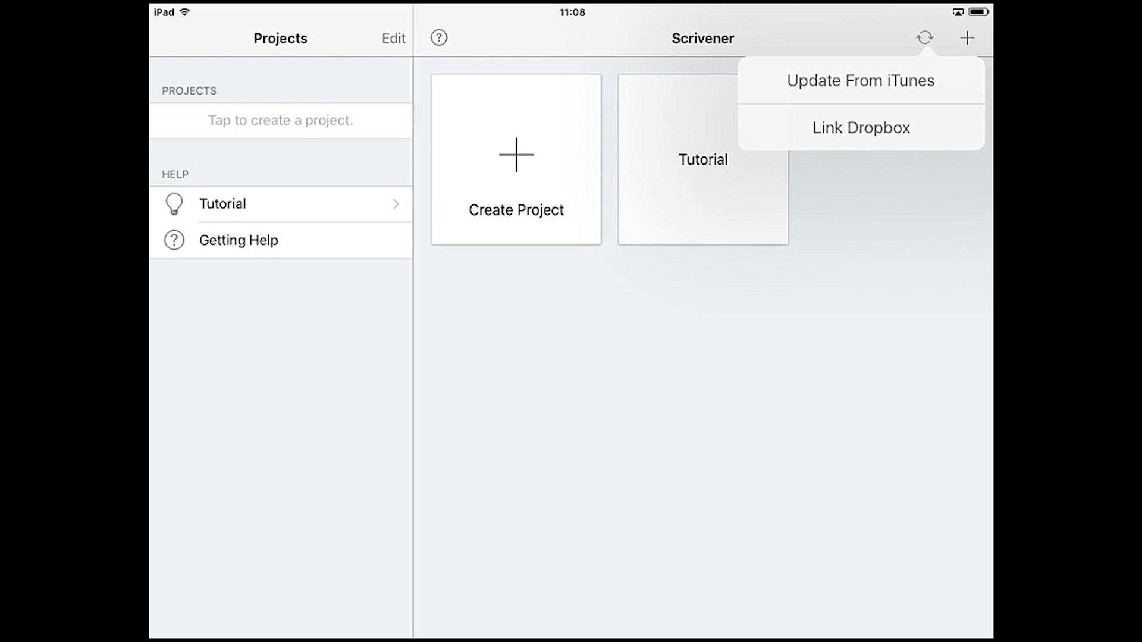
left_click(856, 126)
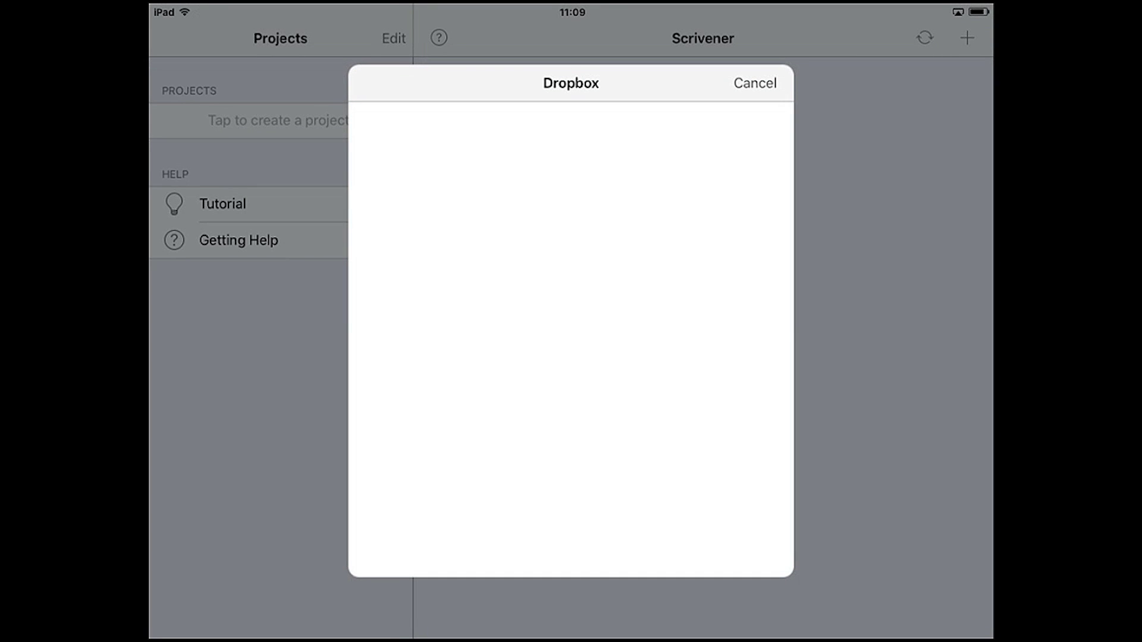
left_click(571, 313)
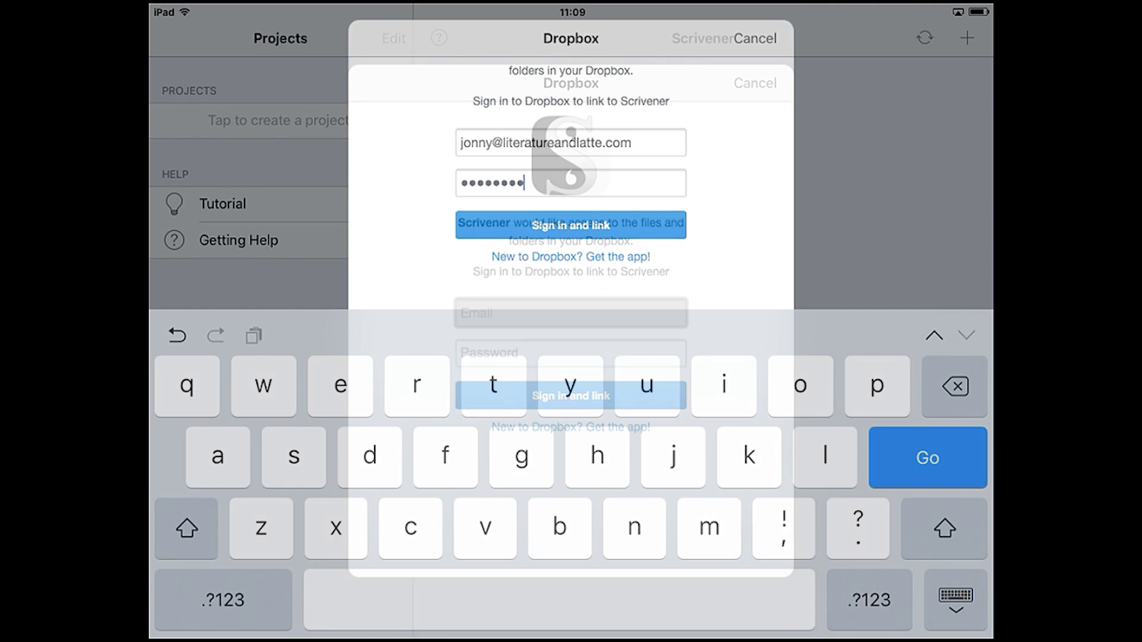
left_click(956, 601)
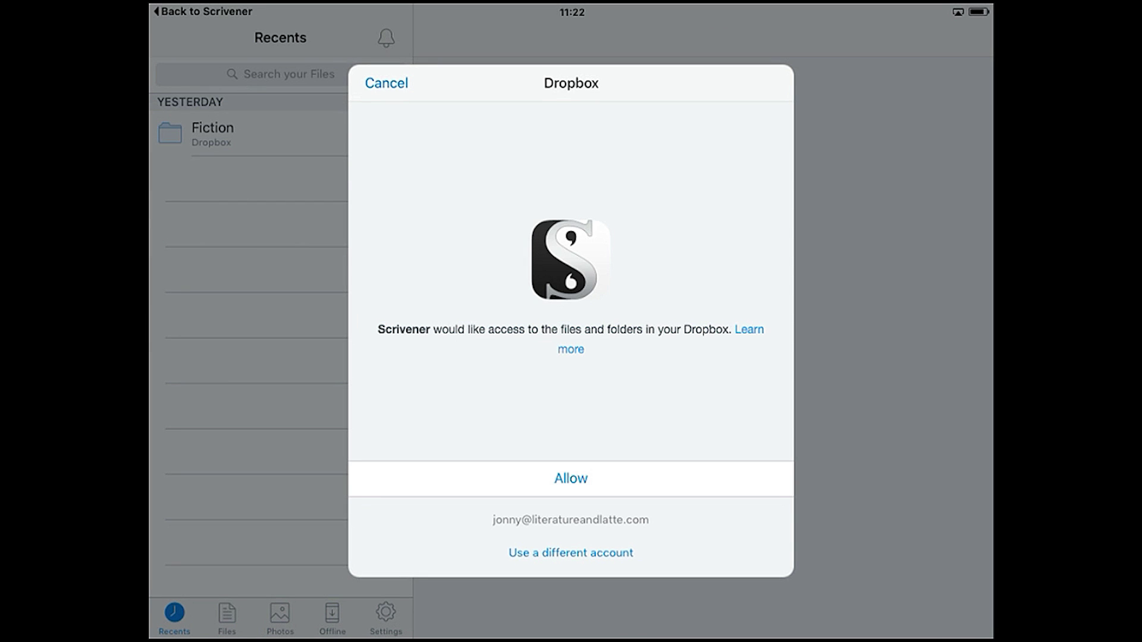
left_click(571, 479)
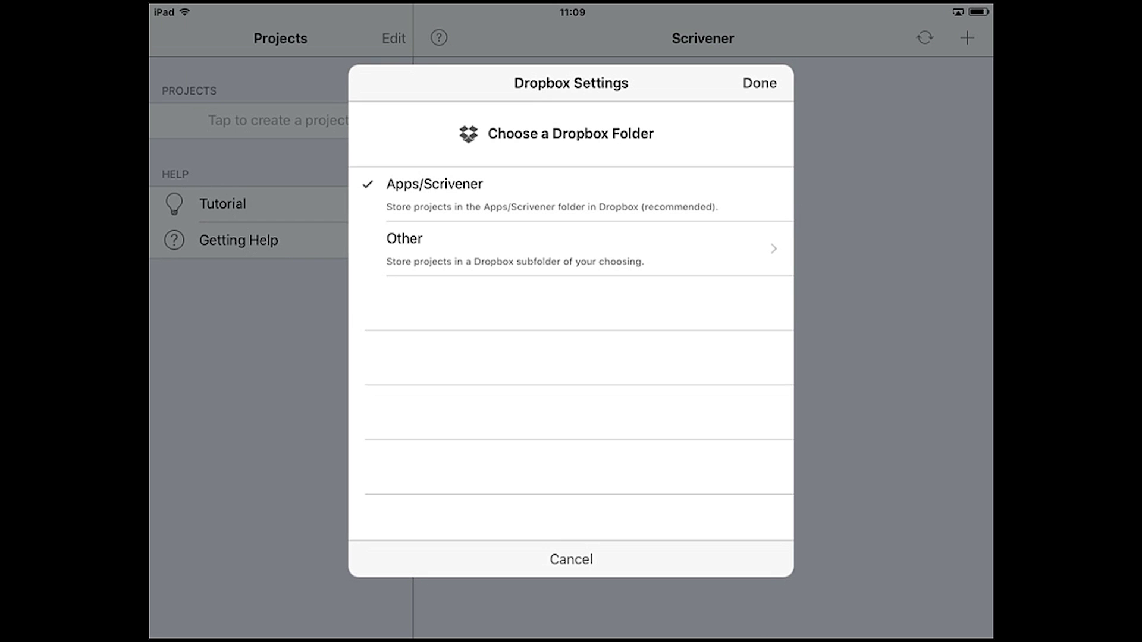
Step: Try the Fiction folder, then settle on Apps/Scrivener as the Dropbox sync folder and sync
left_click(555, 250)
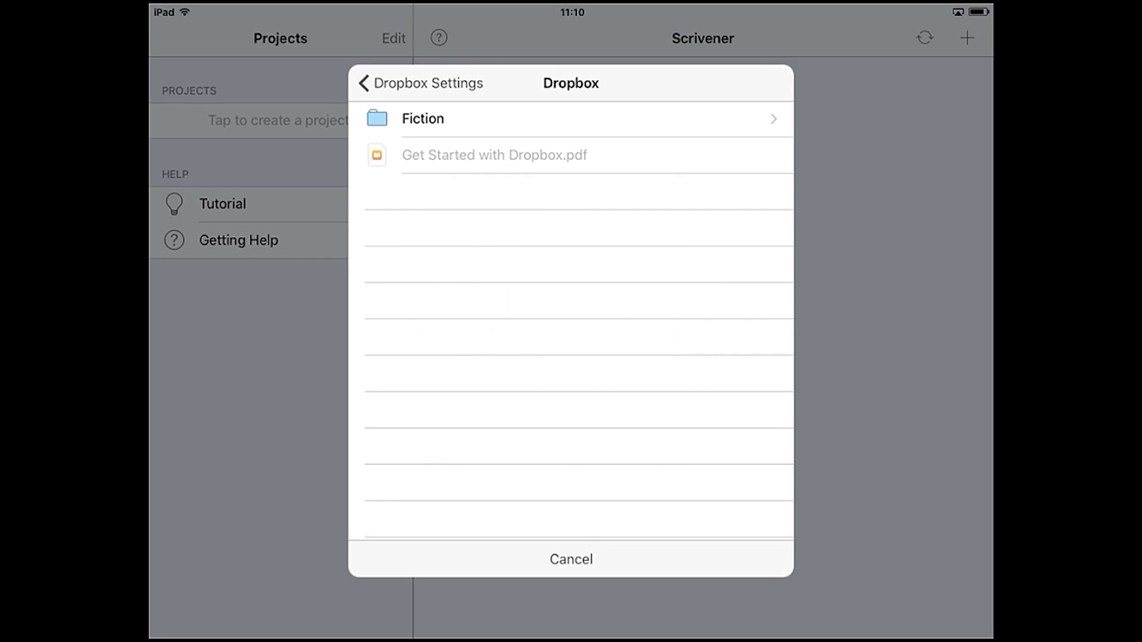
left_click(518, 117)
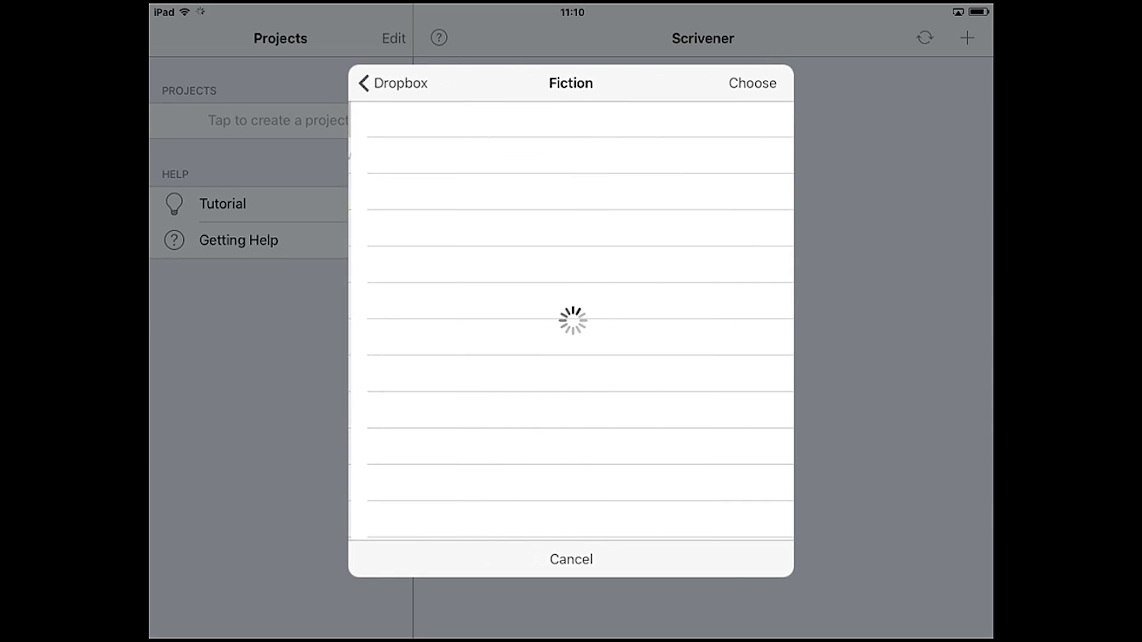
left_click(754, 82)
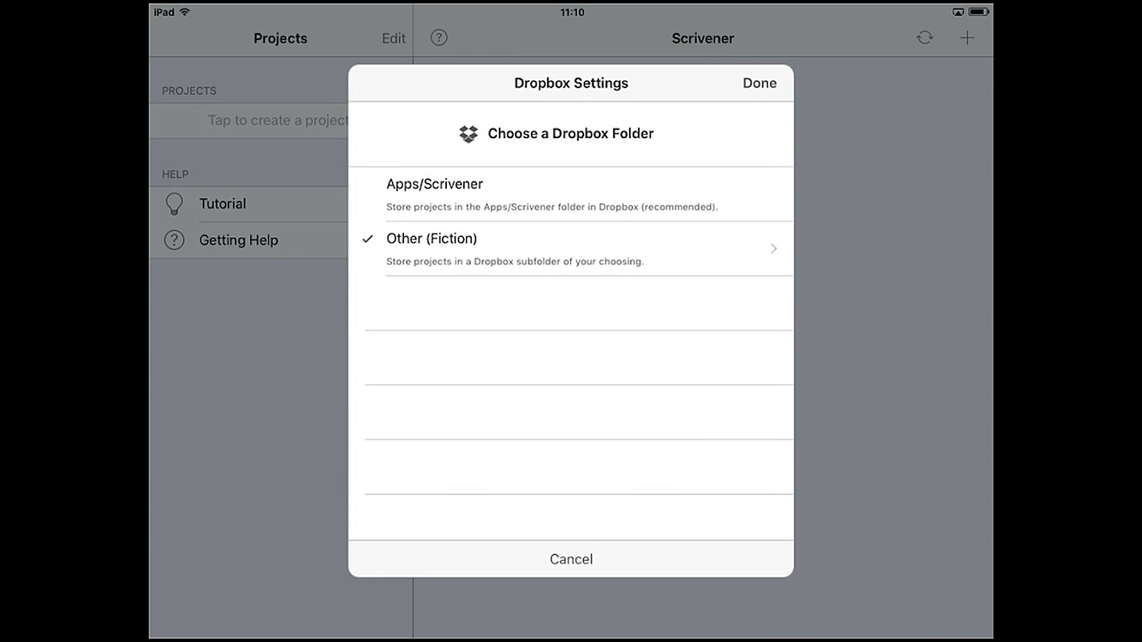
left_click(559, 192)
left_click(761, 82)
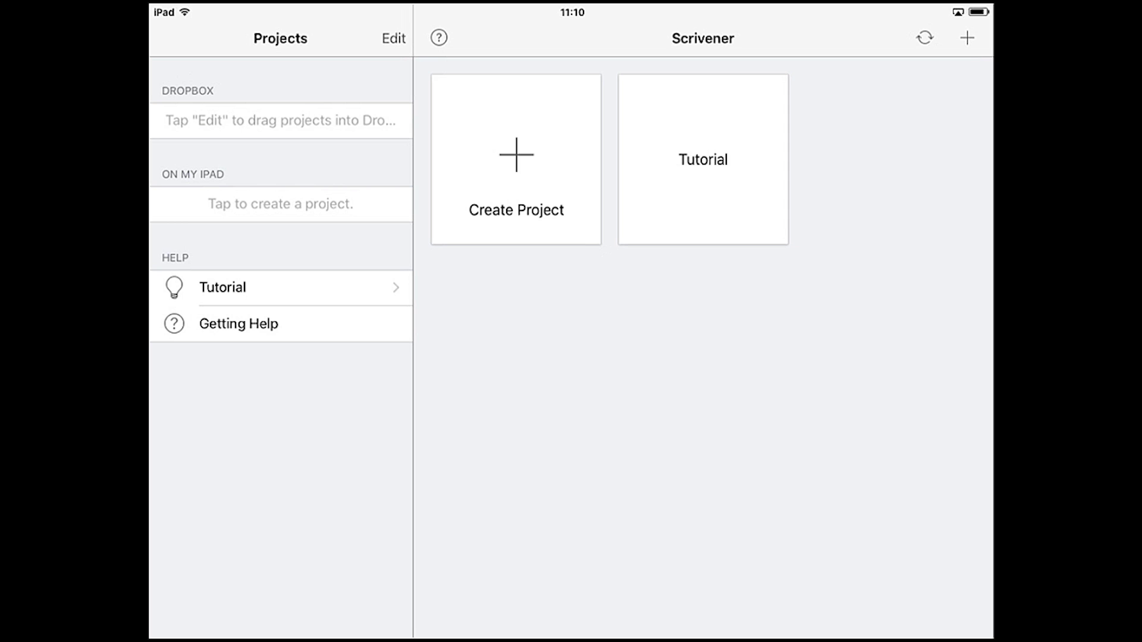
Step: Reopen Dropbox Settings from edit mode and leave Apps/Scrivener as the sync folder
left_click(394, 38)
left_click(390, 620)
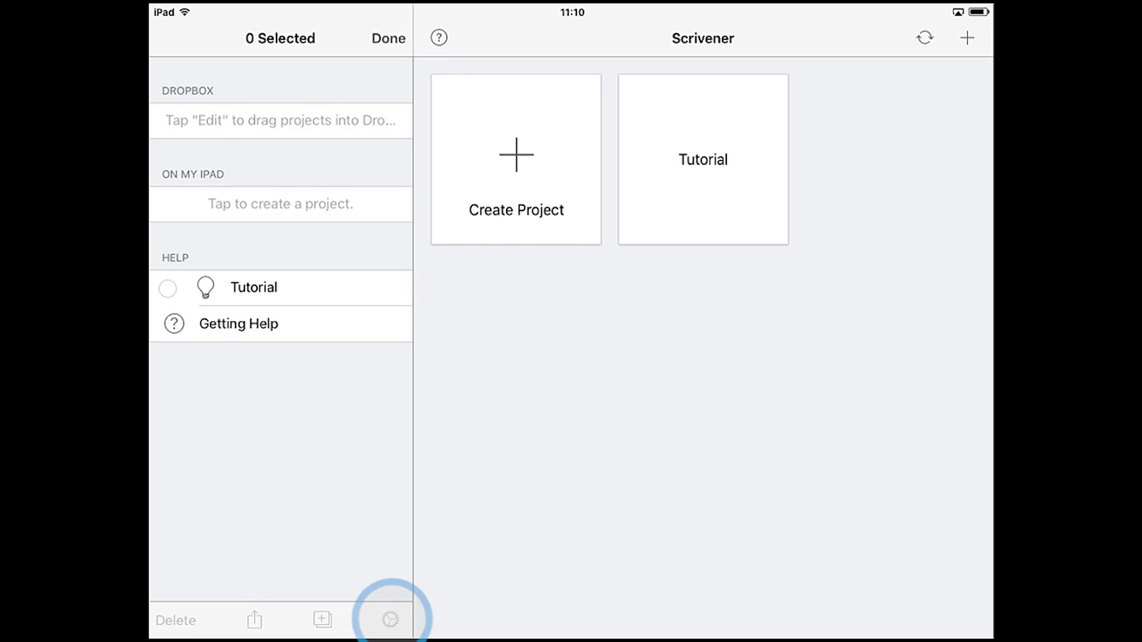
left_click(394, 530)
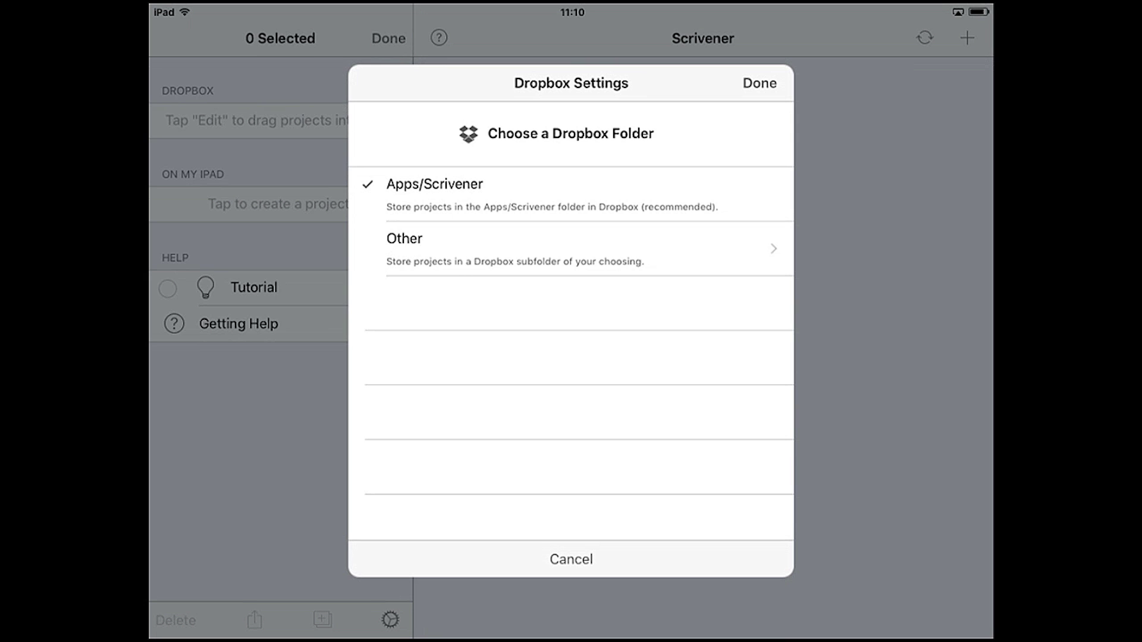
left_click(760, 82)
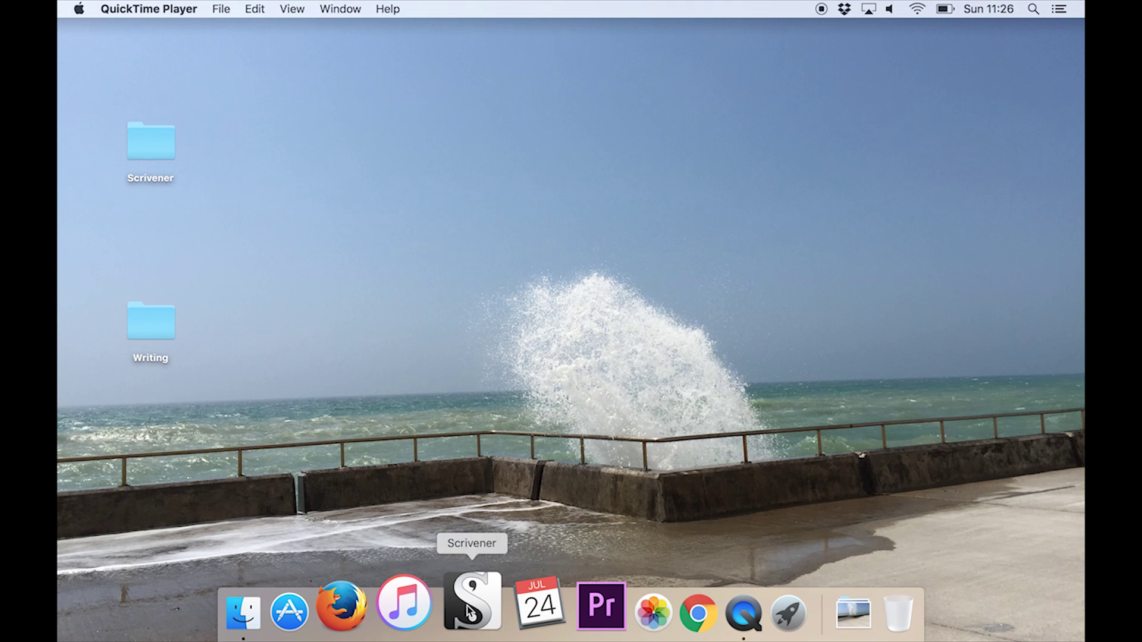
Step: Launch Scrivener on the Mac from the Dock to open the Short Stories project
left_click(470, 606)
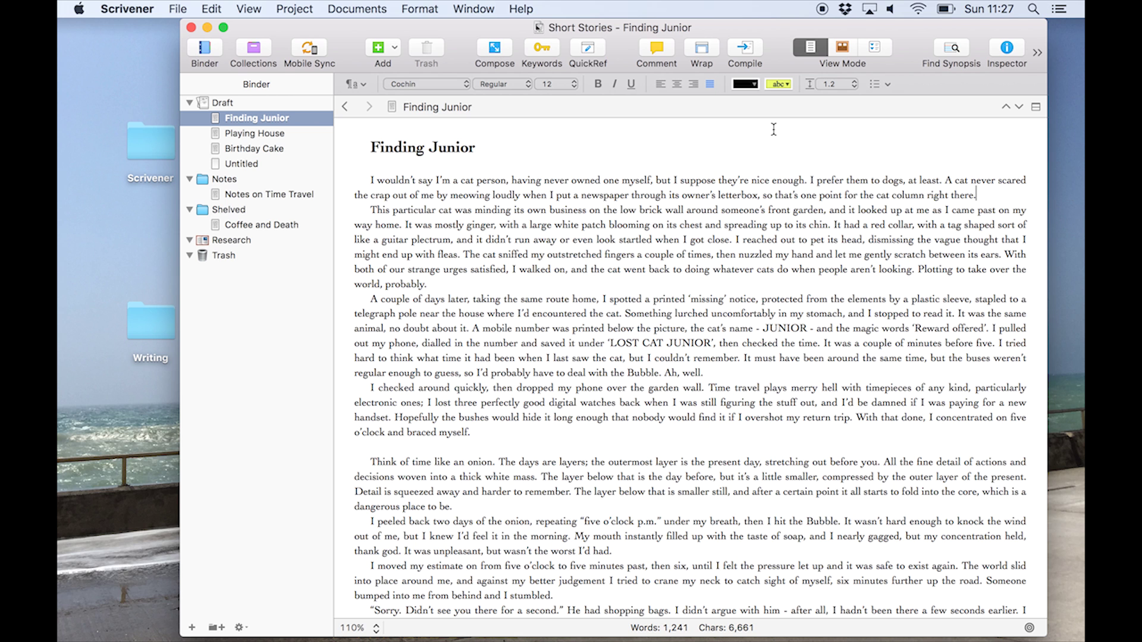
left_click(188, 7)
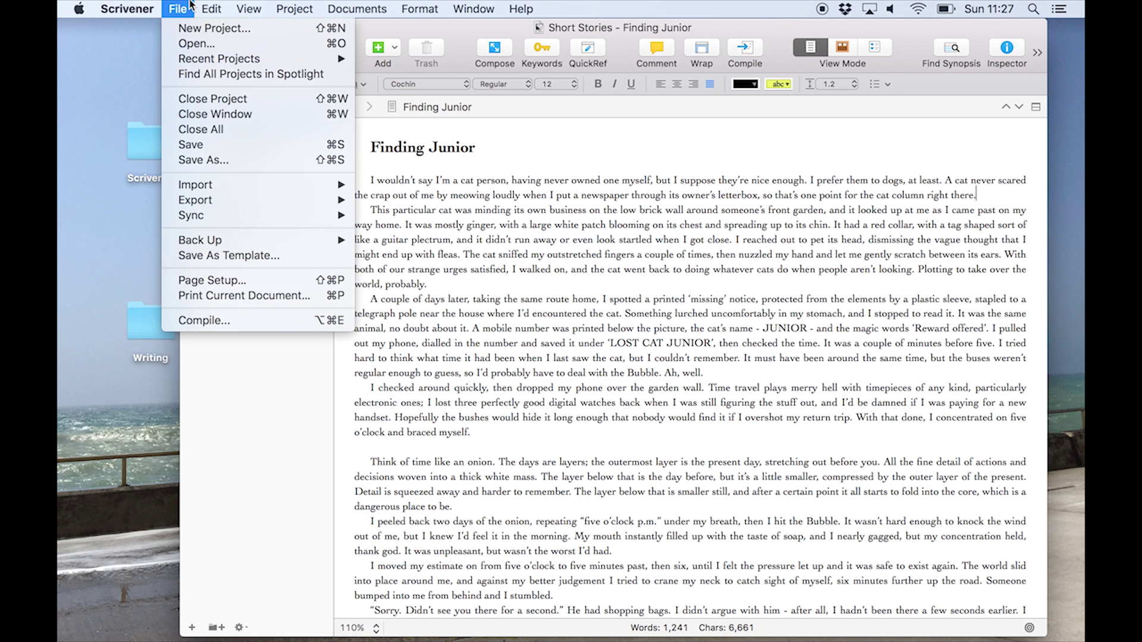
mouse_move(226, 224)
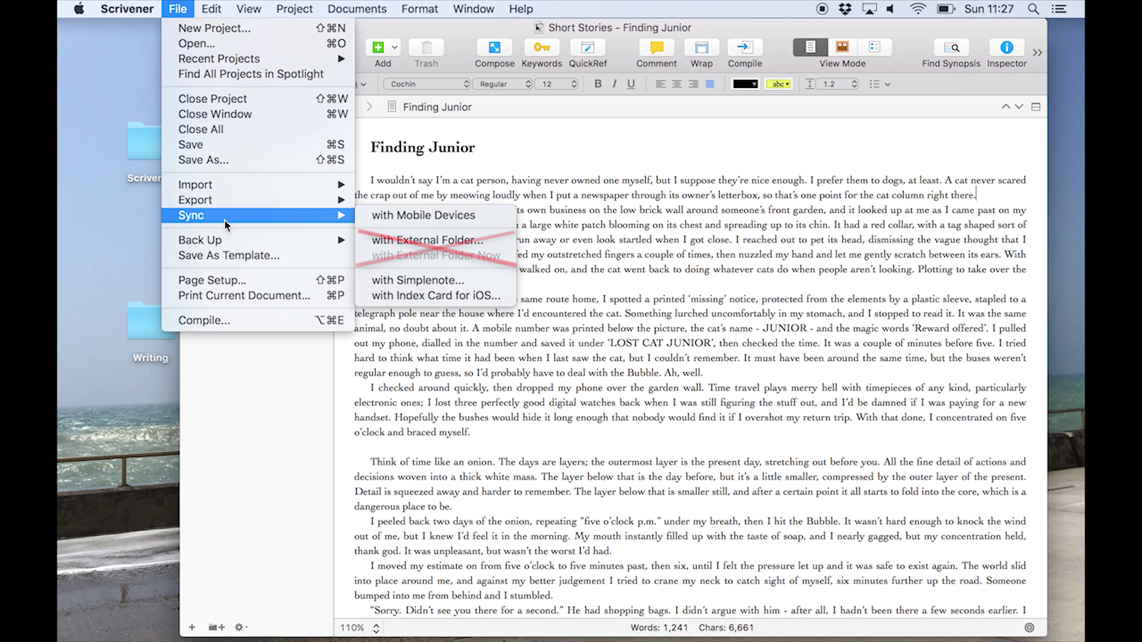
left_click(687, 177)
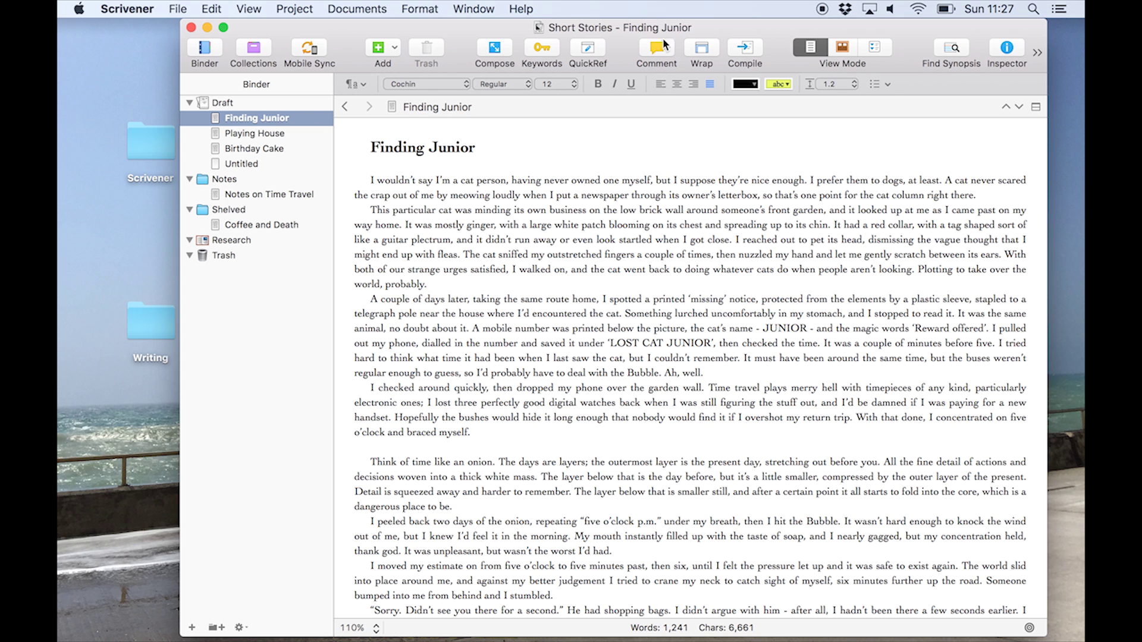
Step: Reveal the project's Writing folder in Finder from the window title's path menu
left_click(629, 26, "super")
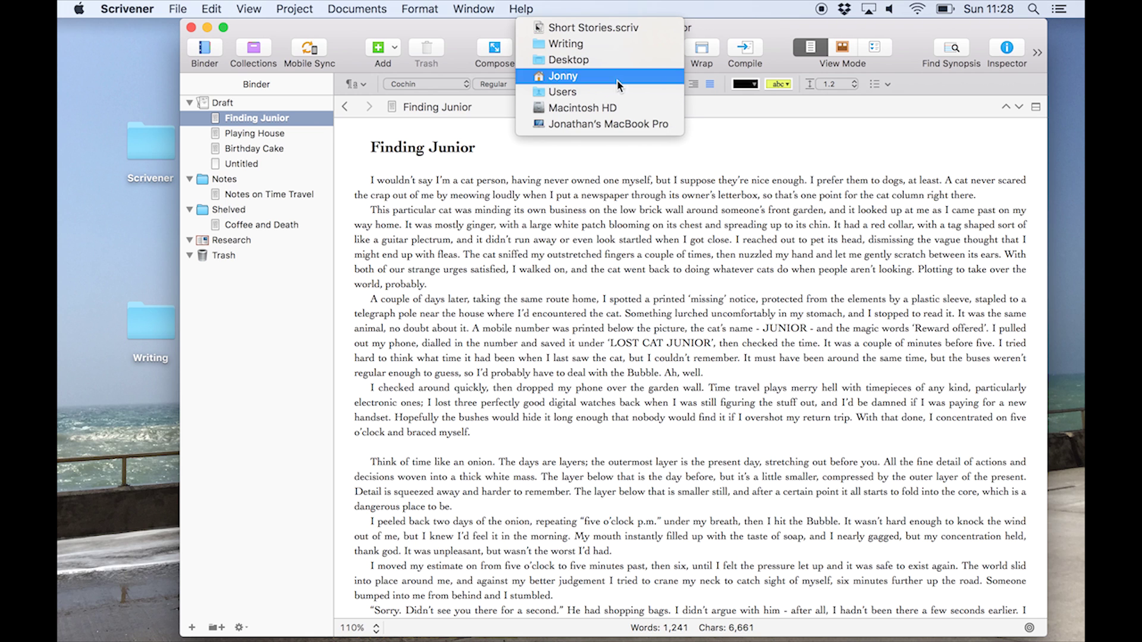
left_click(622, 47)
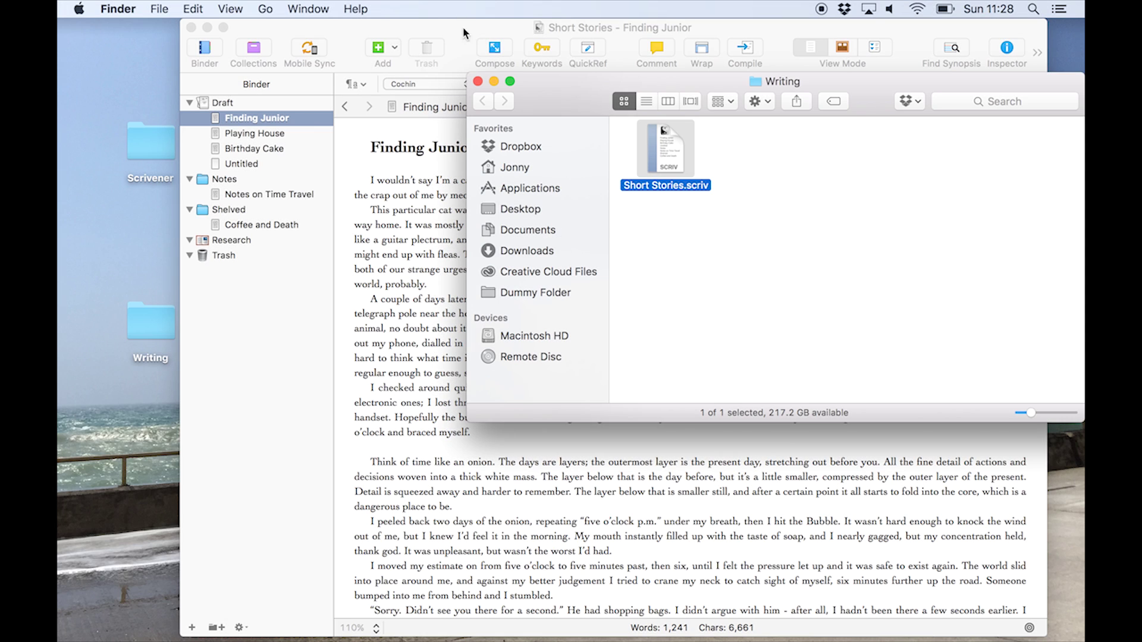
Step: Close the Short Stories project with Cmd-W and dismiss the Project Templates window
left_click(451, 27)
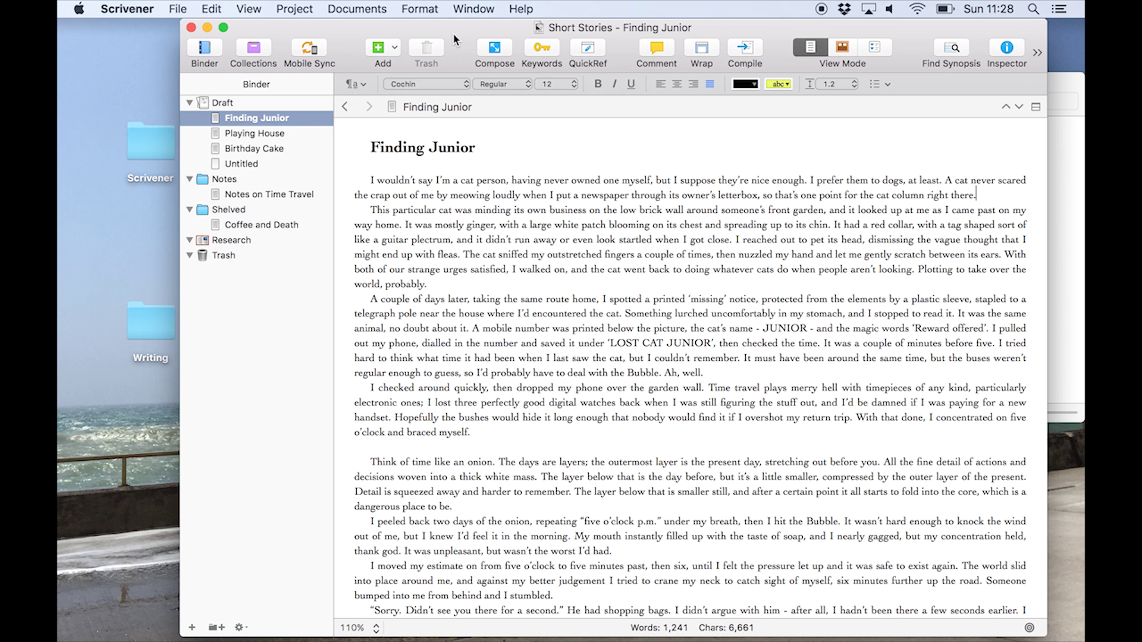
key("super+s")
key("super+w")
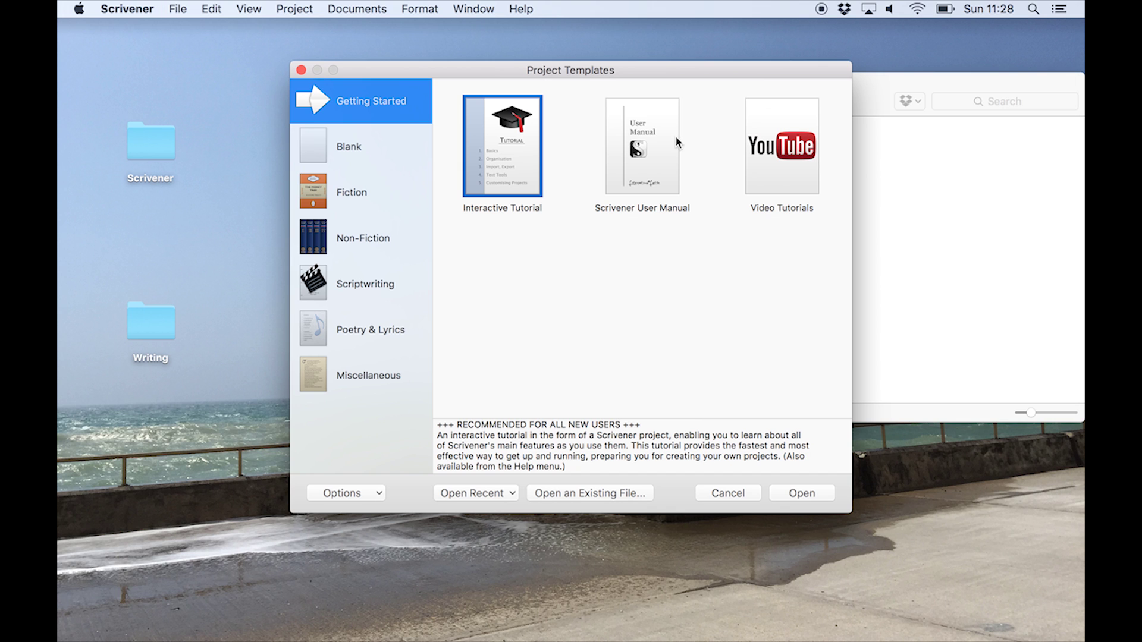
left_click(889, 229)
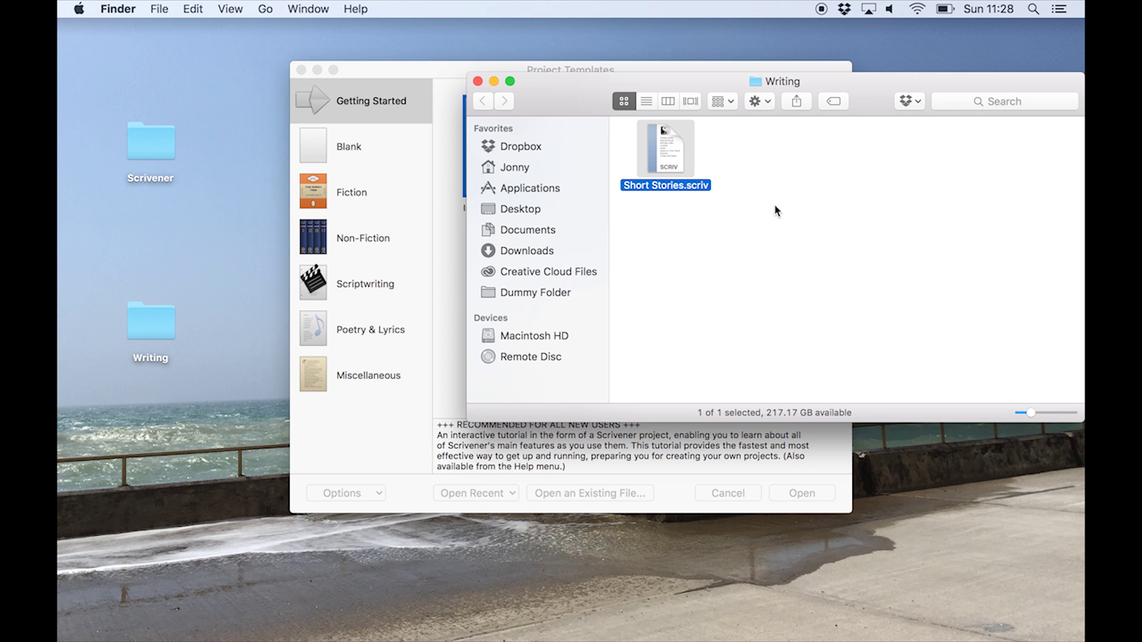
left_click(298, 70)
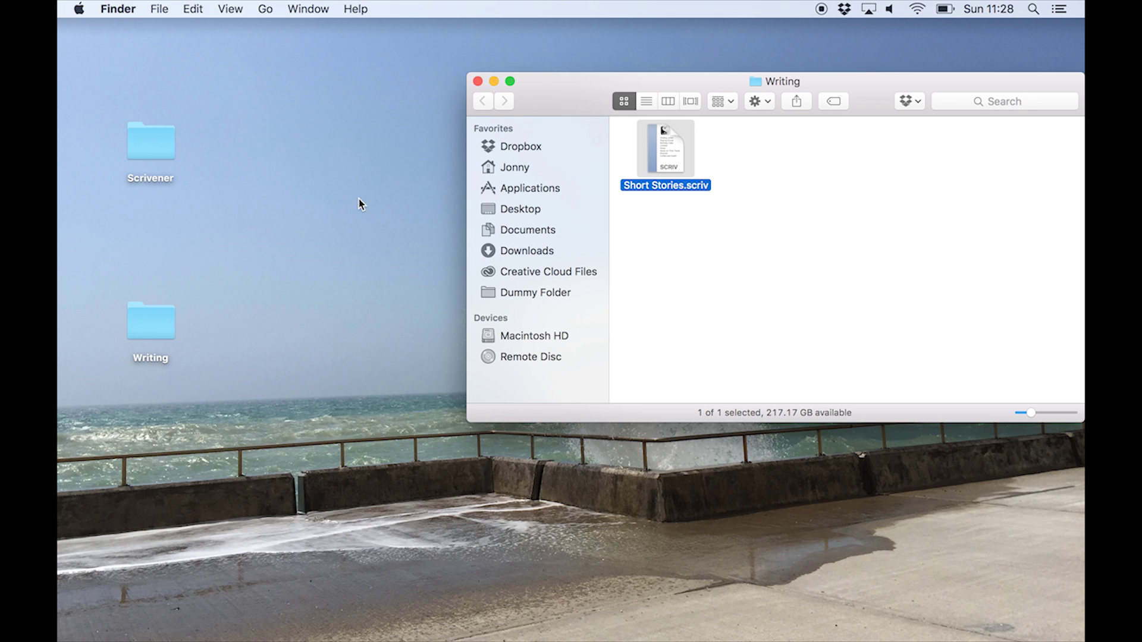
Step: Move Short Stories.scriv from Writing into Dropbox > Apps > Scrivener via a second Finder window
left_click(159, 9)
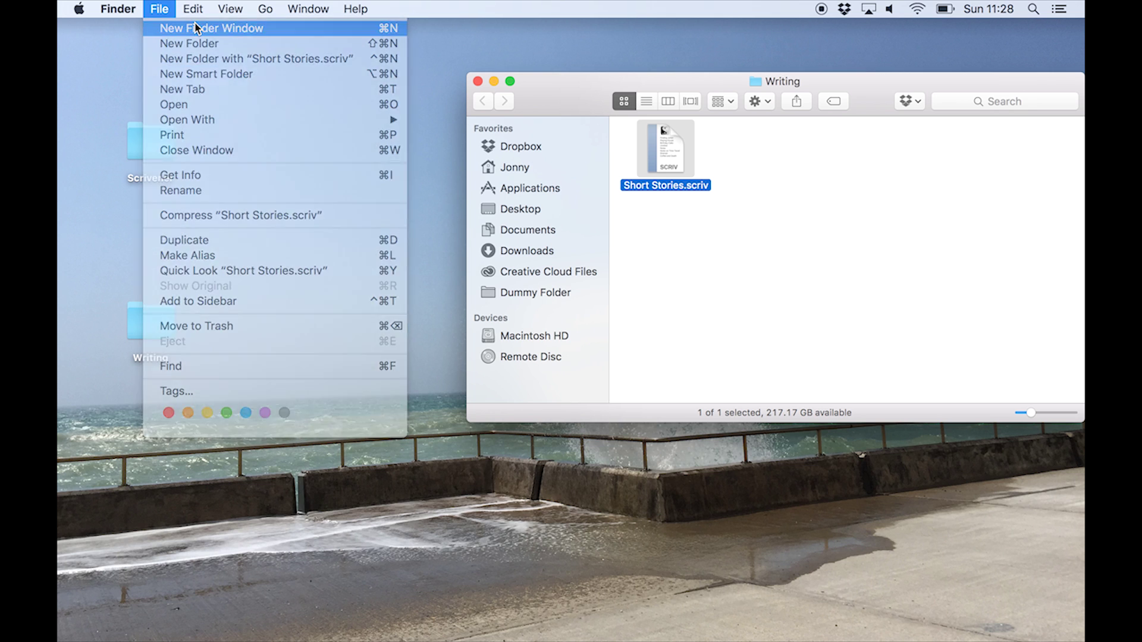
left_click(196, 28)
left_click(537, 403)
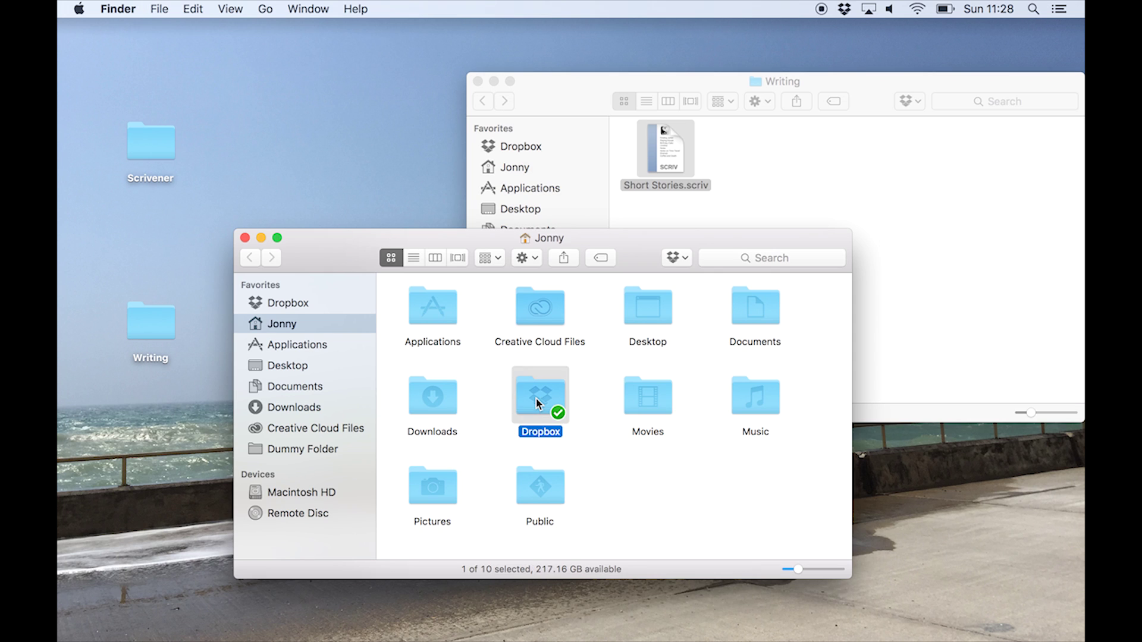
double_click(537, 403)
double_click(651, 311)
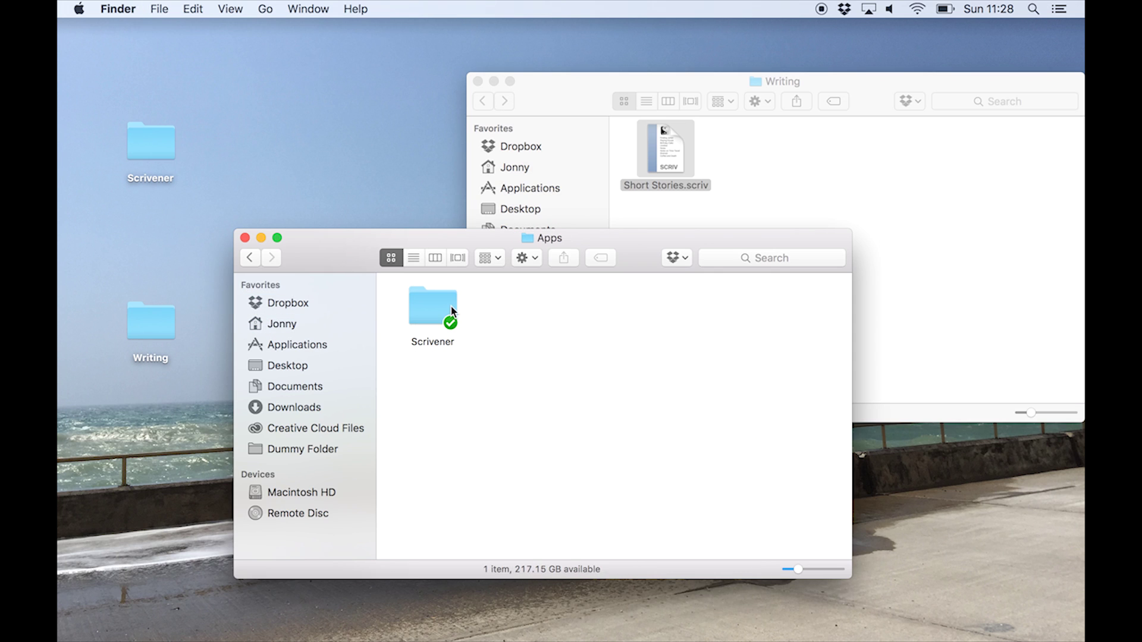
double_click(451, 305)
left_click_drag(670, 146, 578, 344)
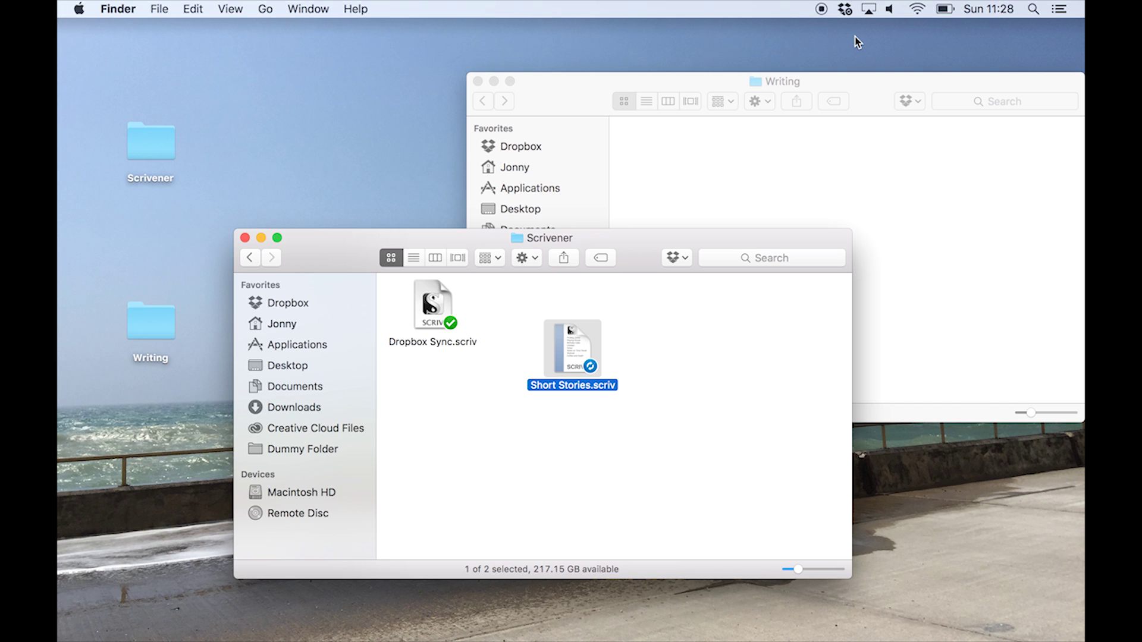
left_click(875, 95)
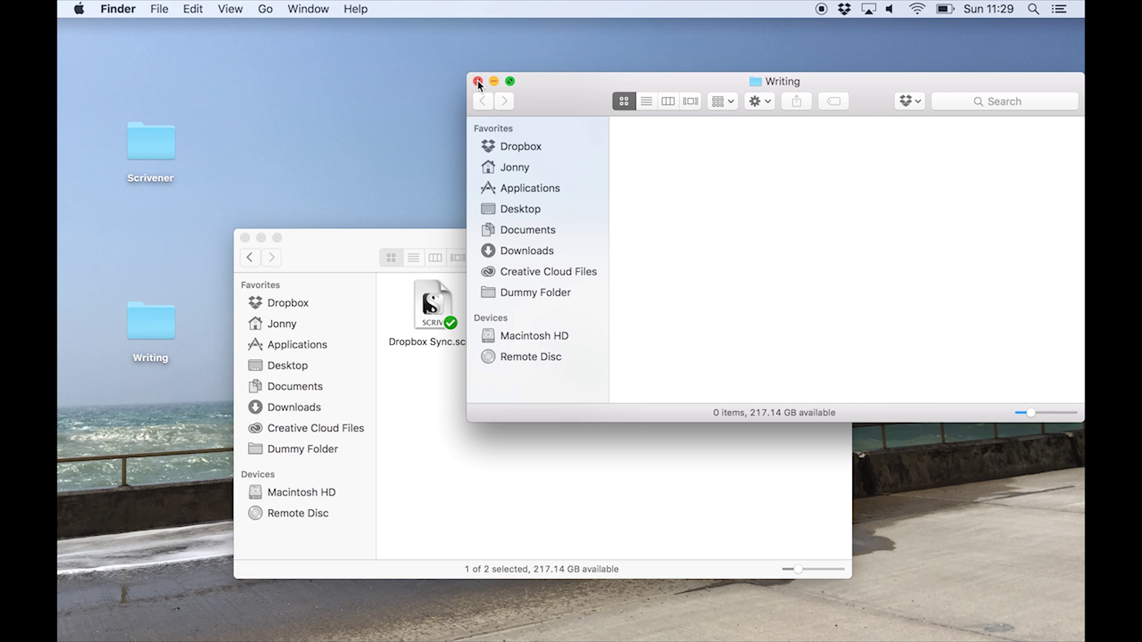
Step: Close the empty Writing window and sync Short Stories onto the iPad from Dropbox
left_click(477, 81)
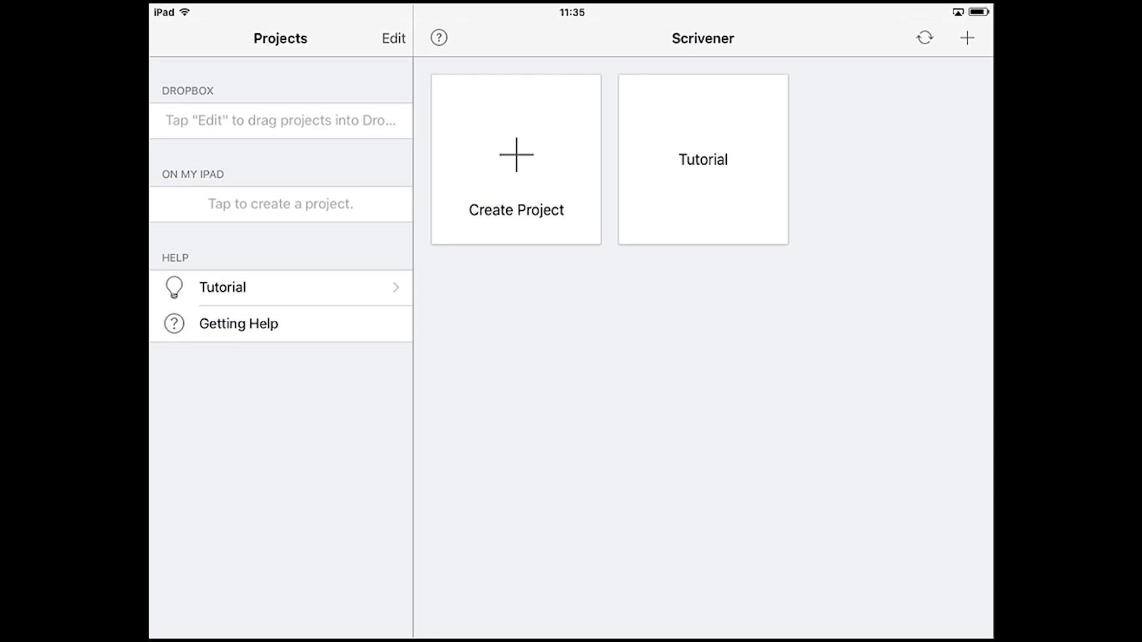
left_click(925, 37)
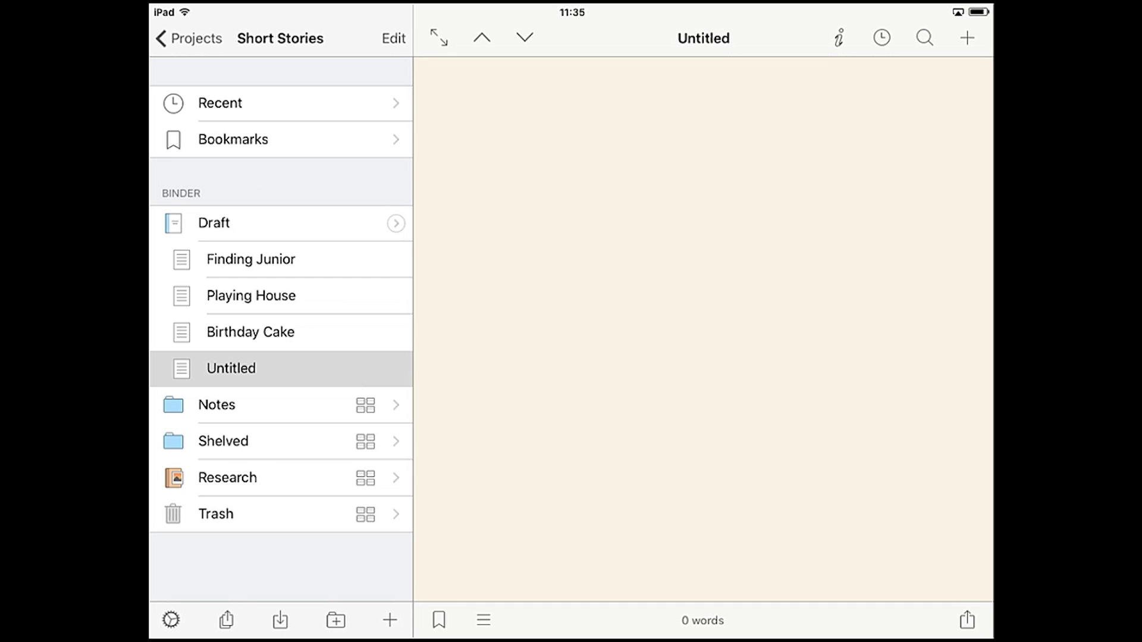
Step: Add a 'Force Of Will' document with a synopsis to Short Stories and sync it to Dropbox
left_click(389, 620)
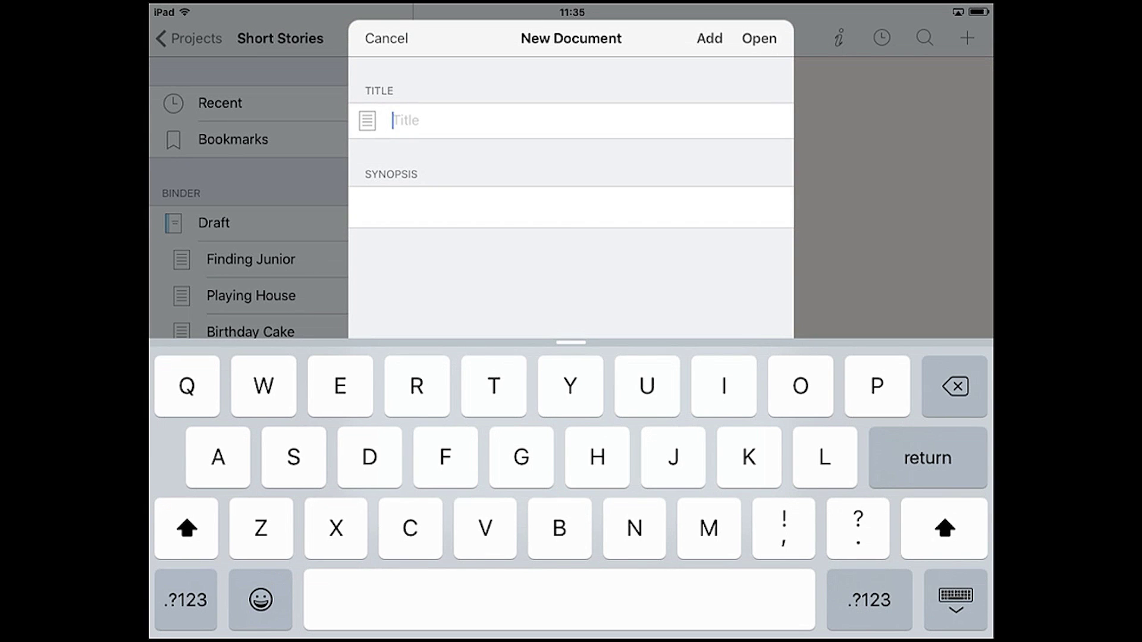
type("Forc")
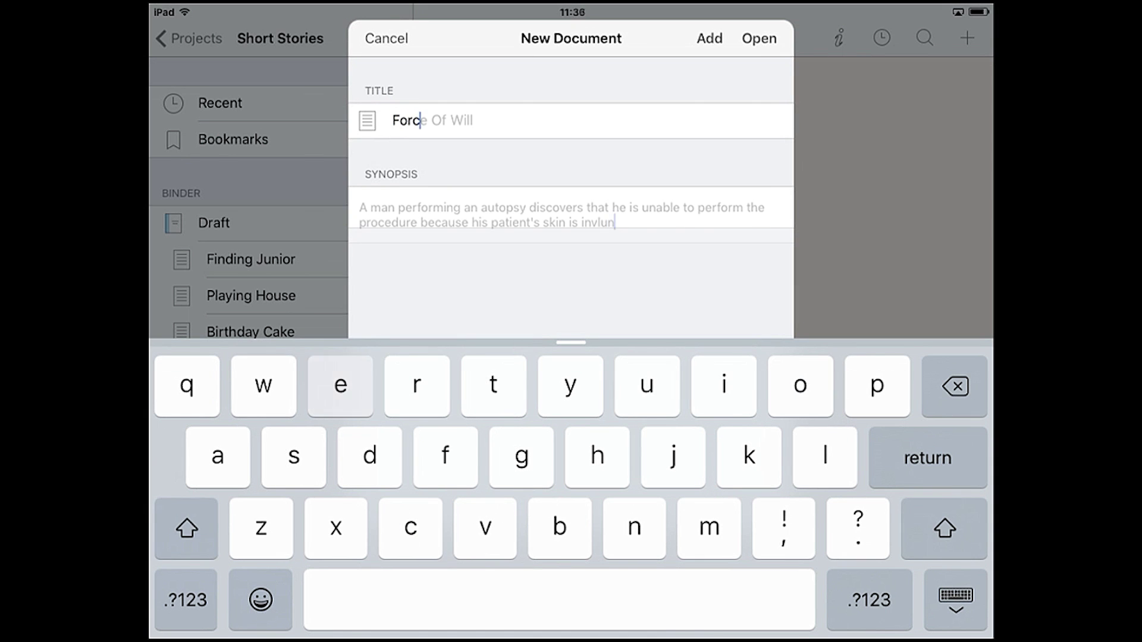
type("able. He tries a variety of")
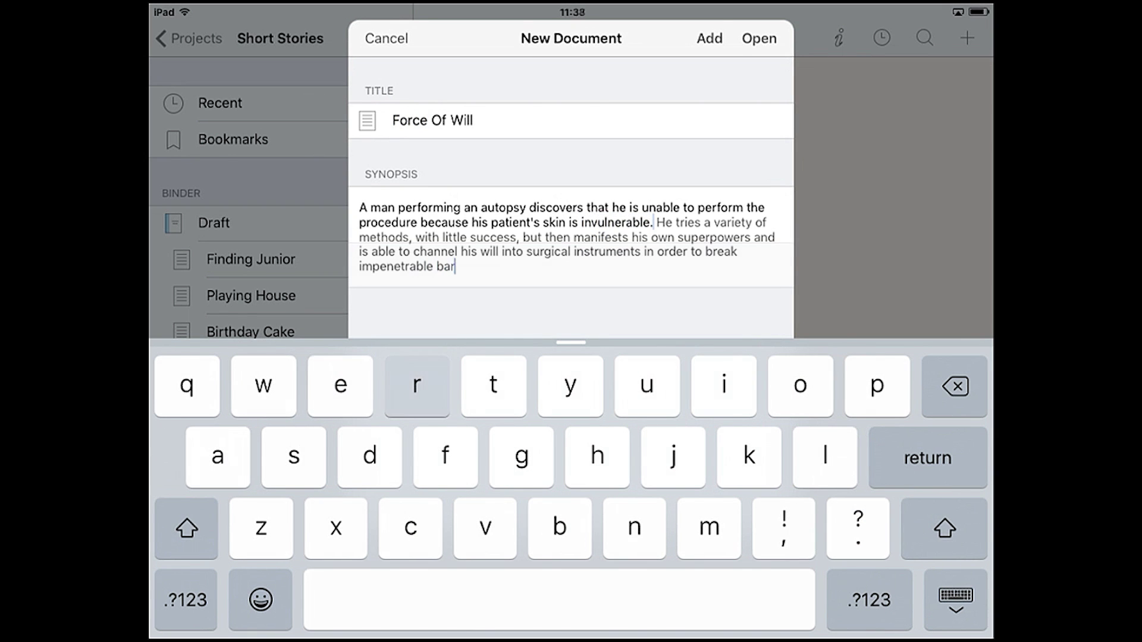
type("rier")
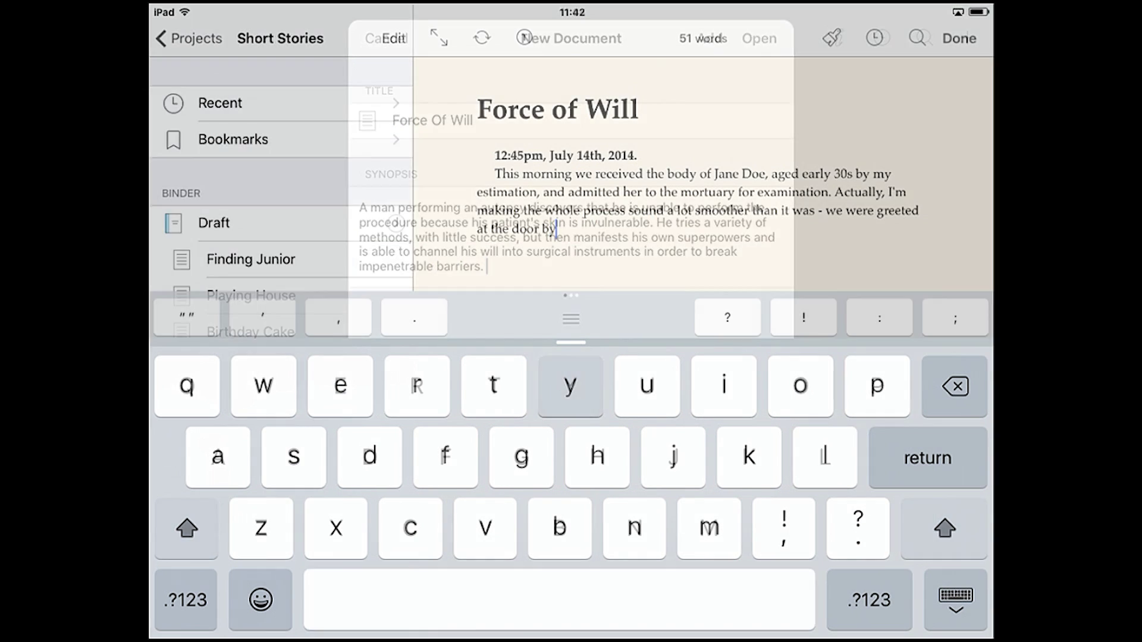
type("a")
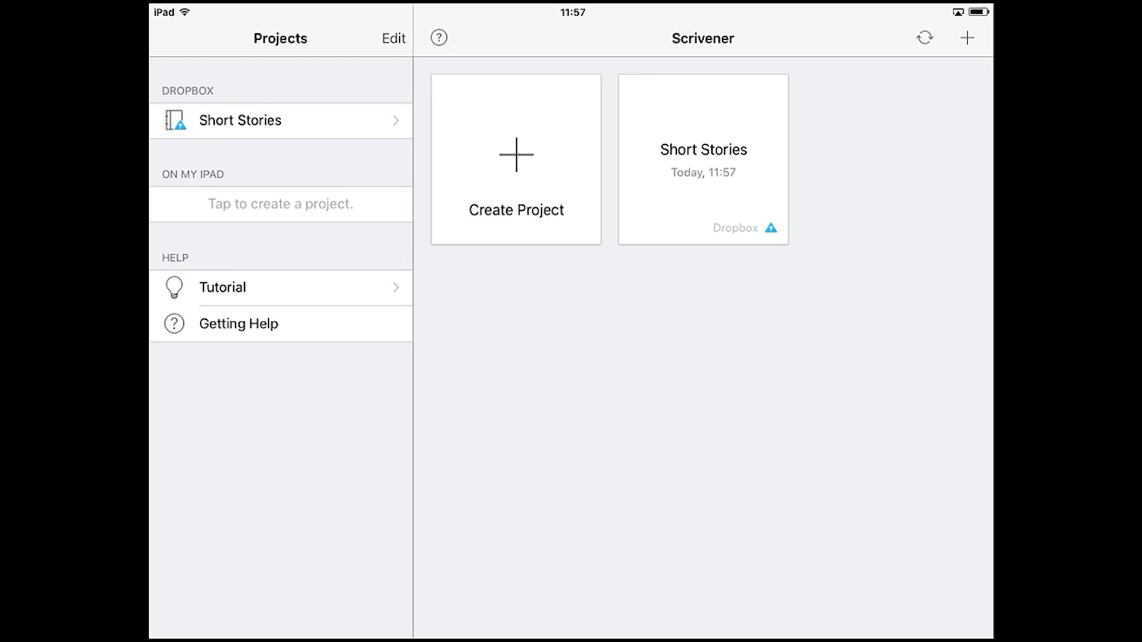
left_click(924, 37)
Step: In iPad Settings, change Scrivener's Sync Projects on Close from Never to Wi-Fi Only
key("super+h")
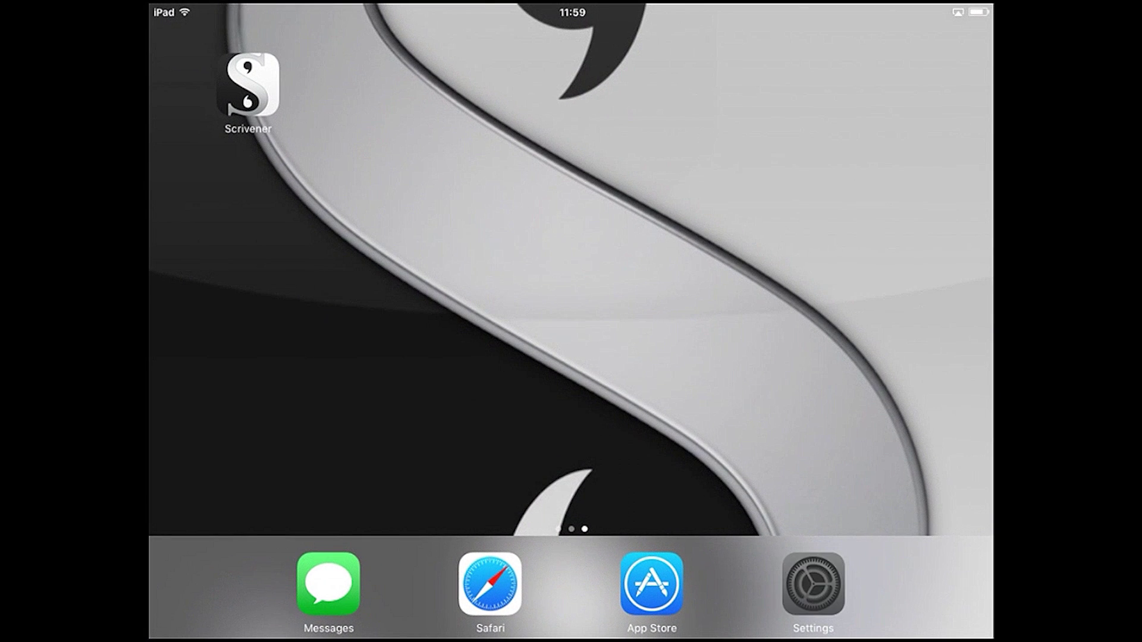
left_click(813, 583)
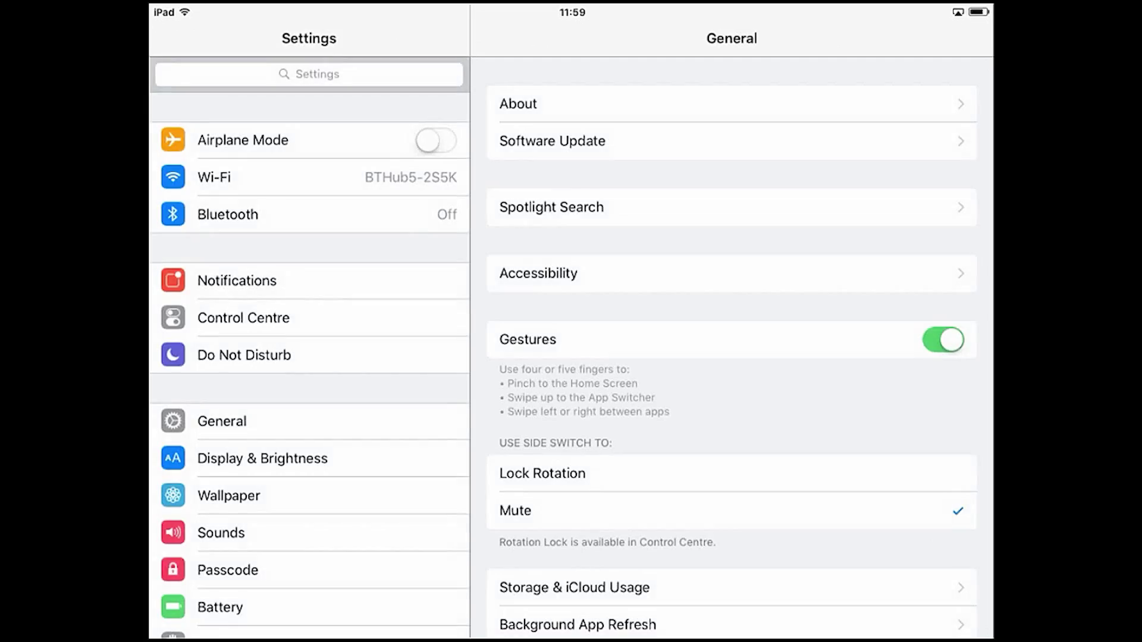
scroll(309, 356, "down", 10)
left_click(301, 477)
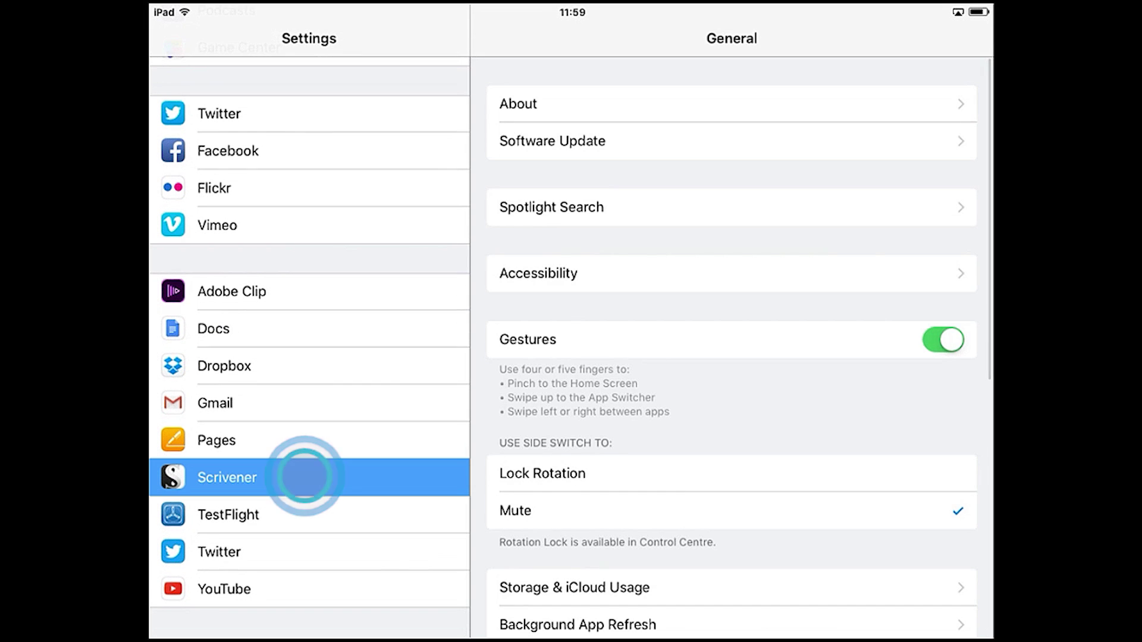
left_click(659, 503)
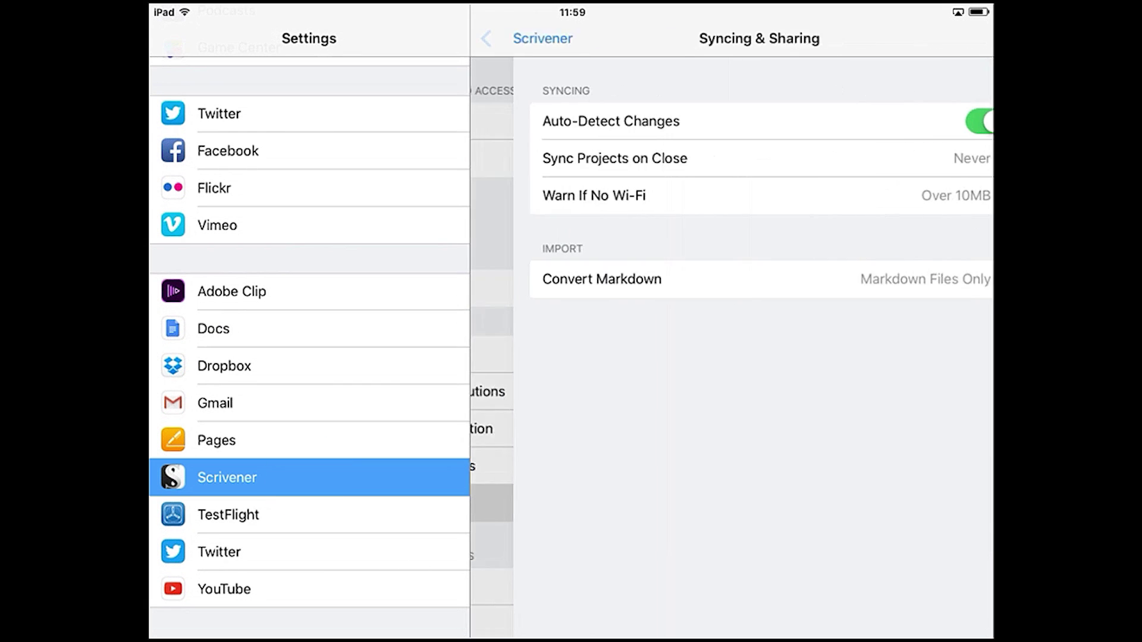
left_click(681, 156)
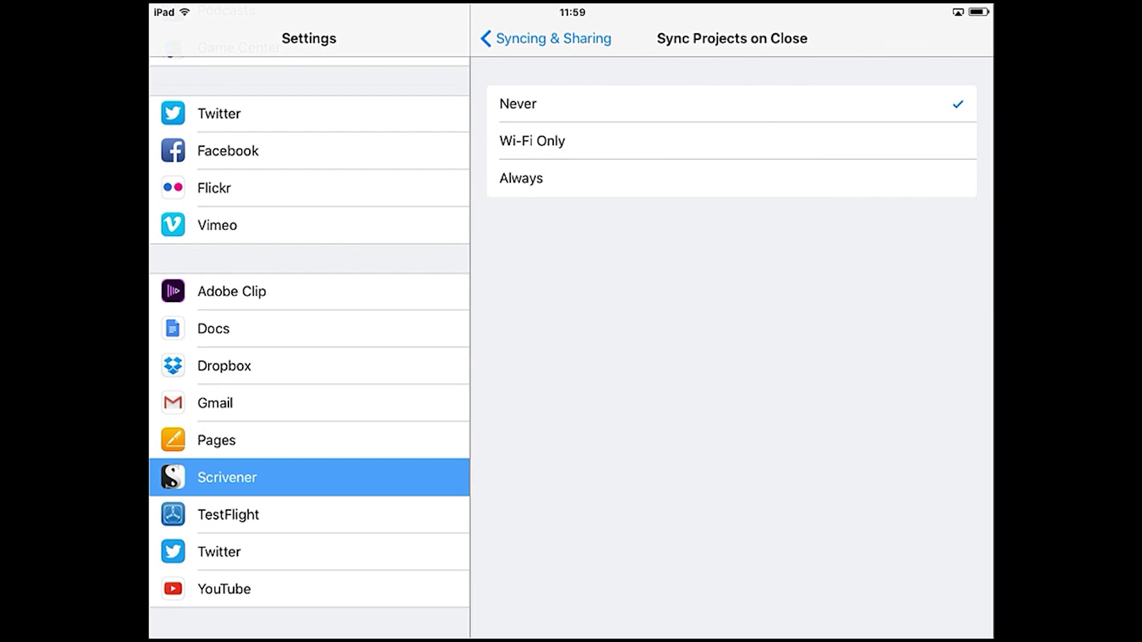
left_click(683, 140)
left_click(545, 39)
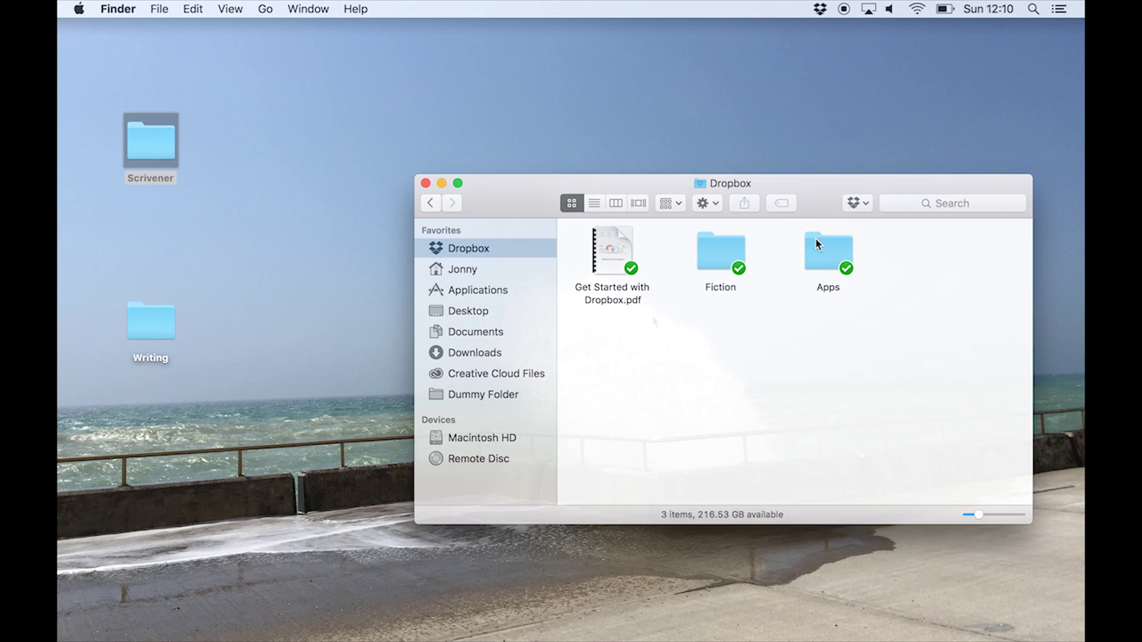
Step: Open Short Stories.scriv from the Dropbox Apps/Scrivener folder in Finder
double_click(828, 253)
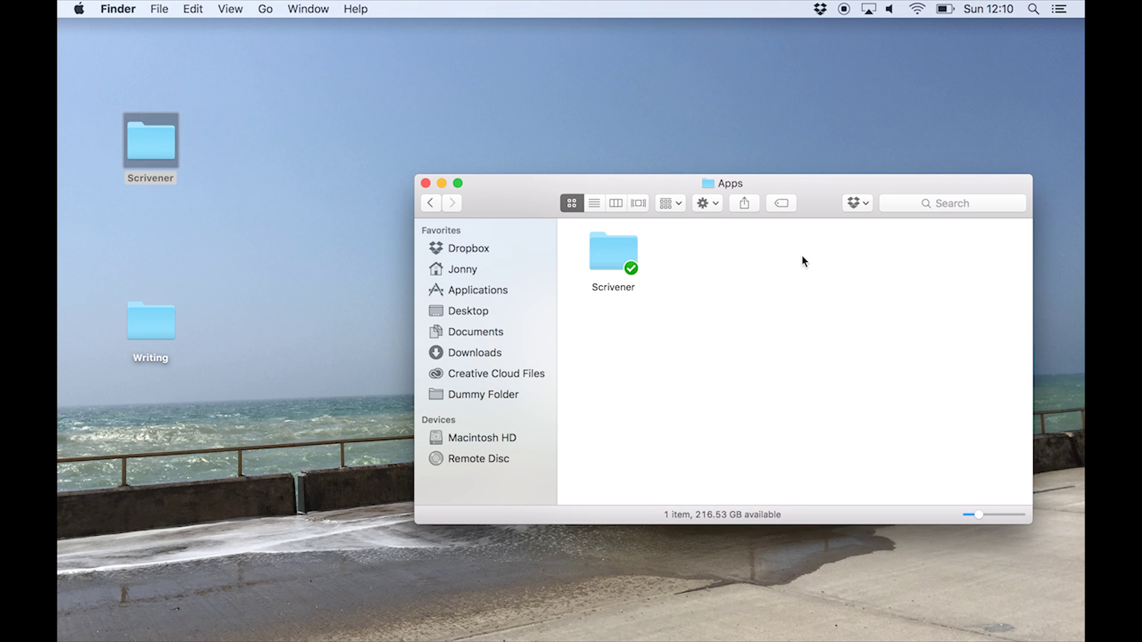
double_click(634, 265)
double_click(748, 291)
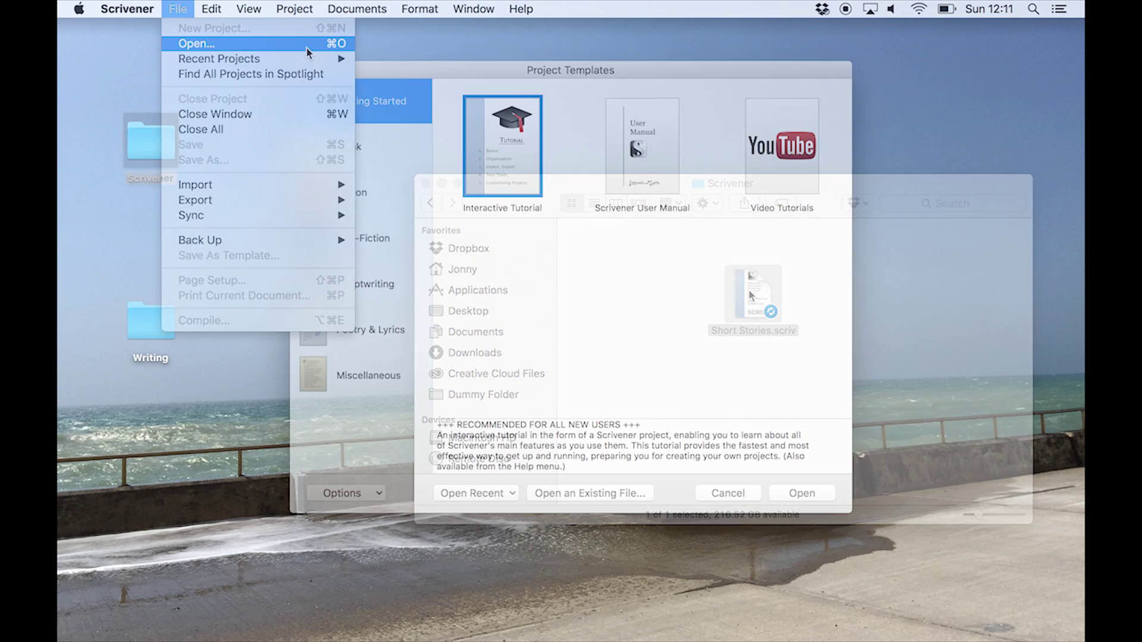
Step: Open Short Stories from Dropbox, finish the Force of Will paragraph with 'him when', and save
left_click(192, 41)
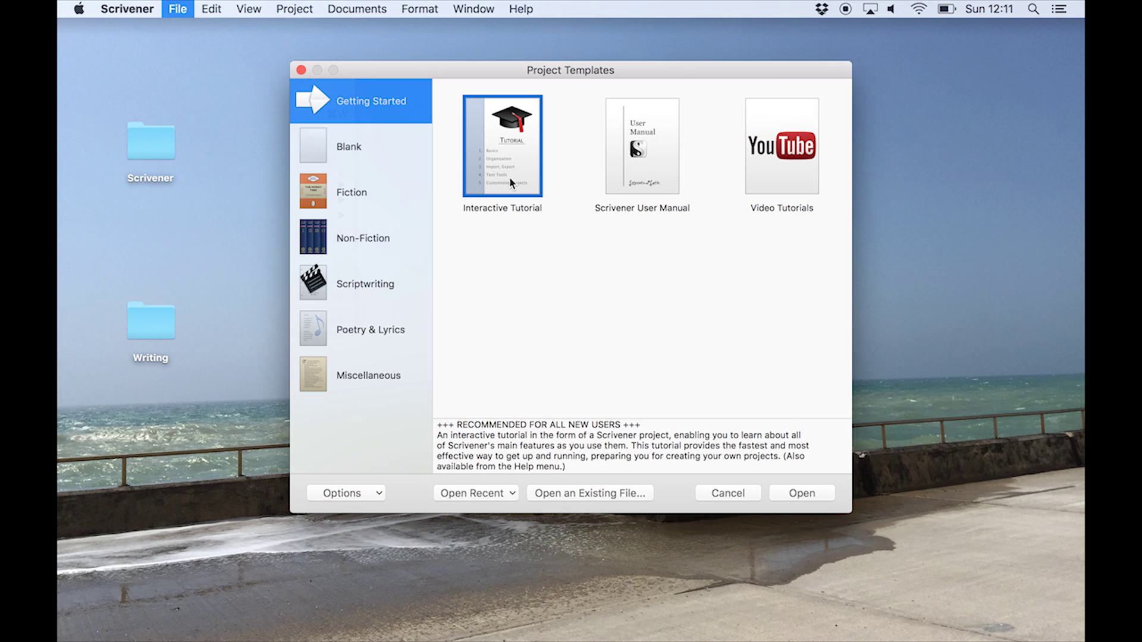
left_click(342, 165)
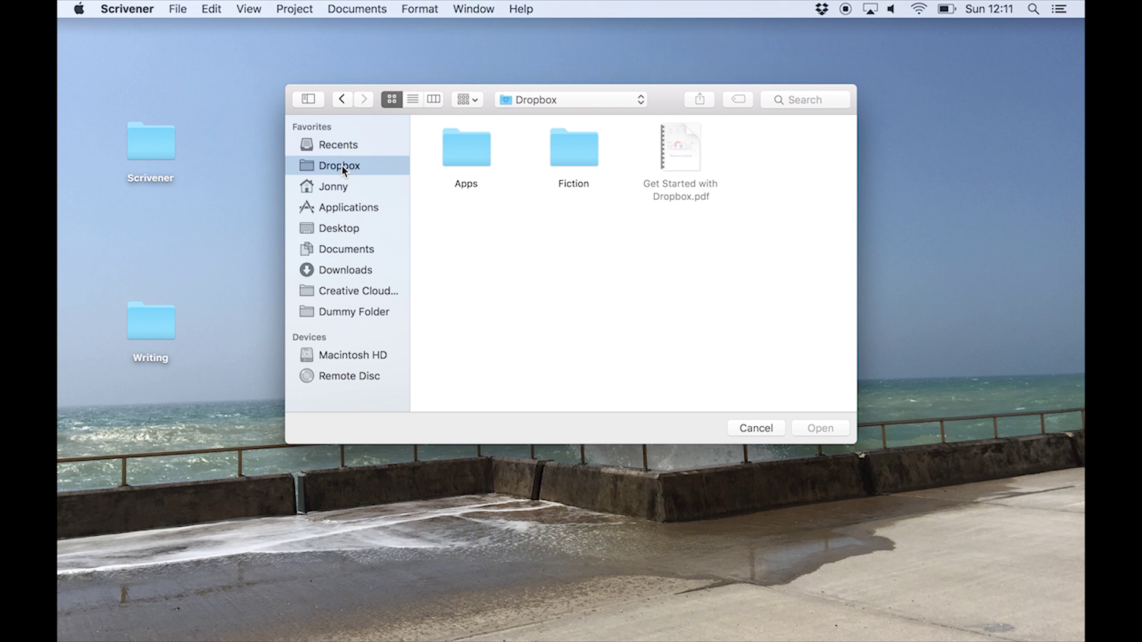
double_click(472, 159)
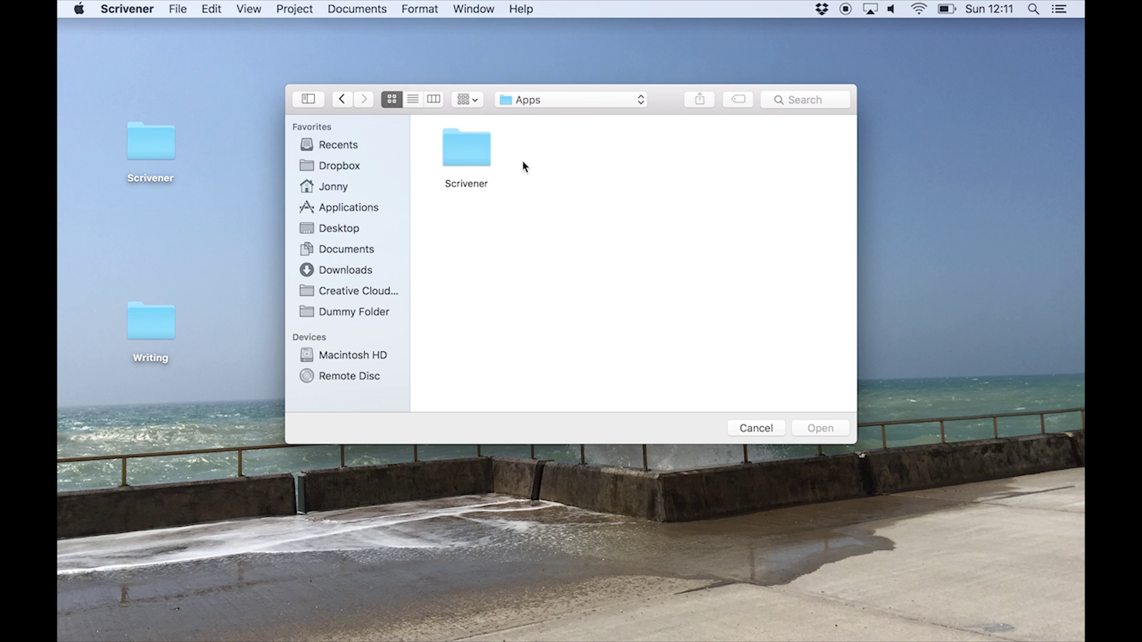
left_click(469, 155)
double_click(469, 154)
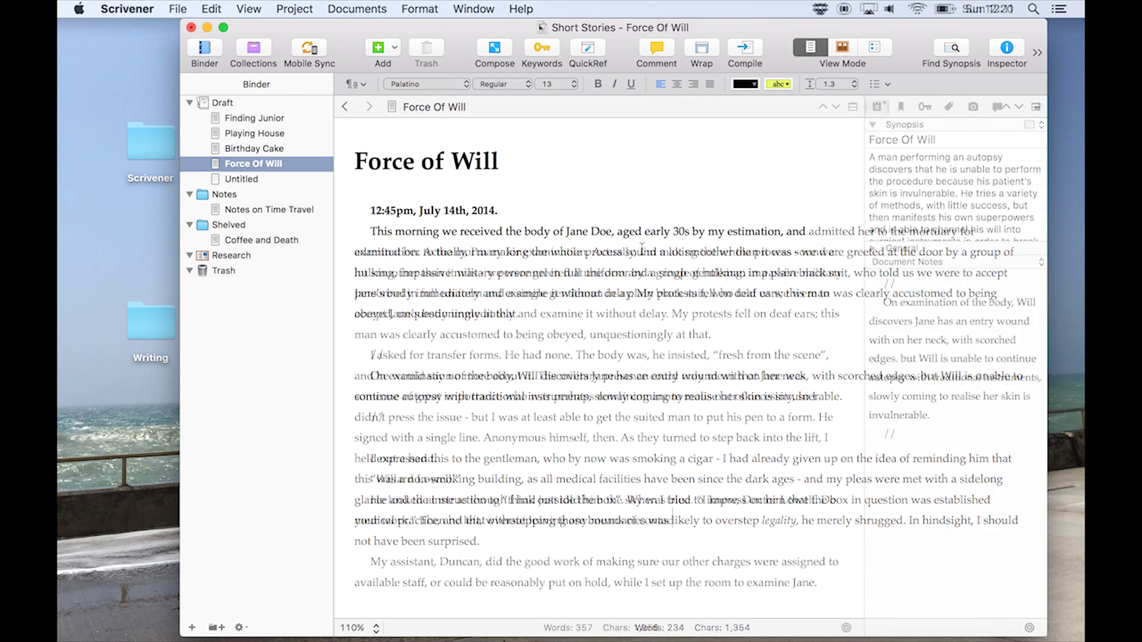
type("him when we found whatever we were supposed to discover.")
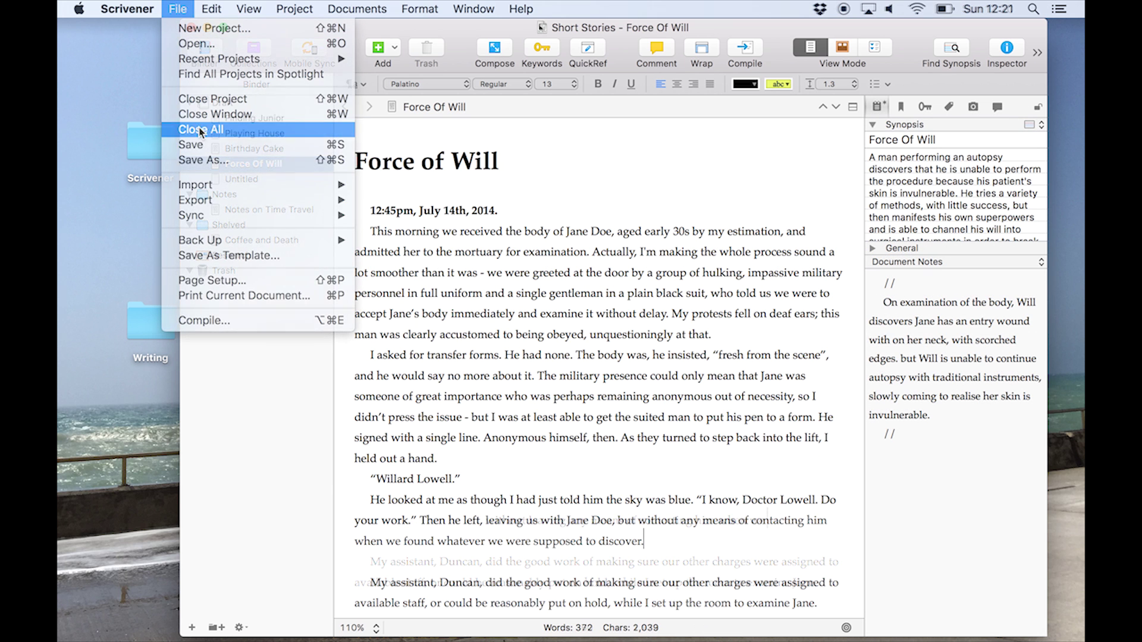
left_click(199, 146)
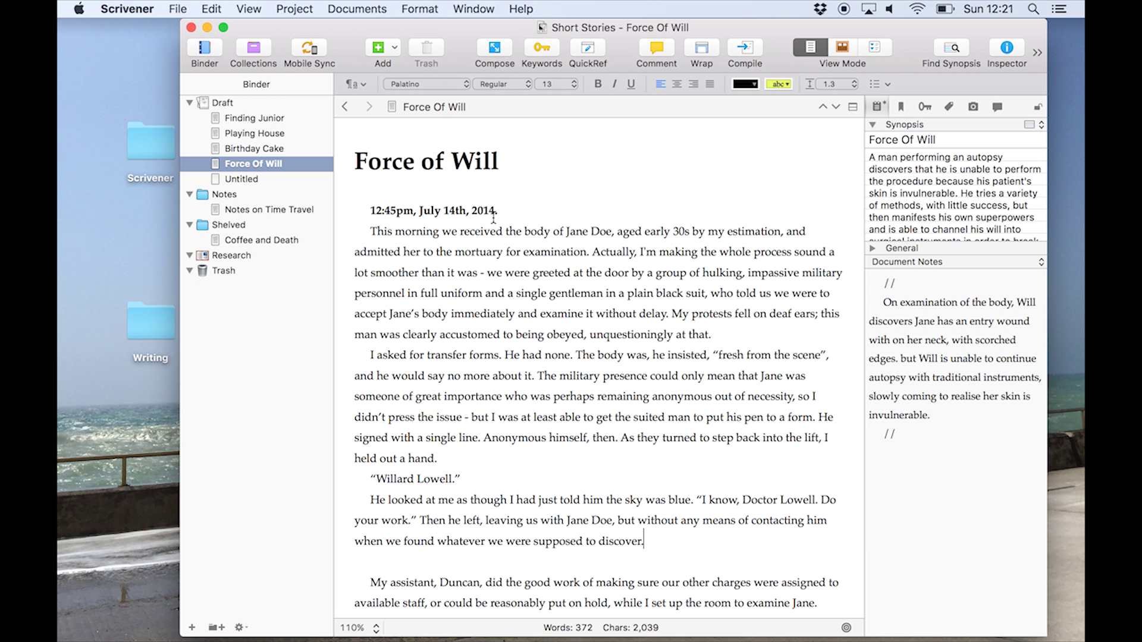
Step: Create a Fiction > Novel template project named 'Fiction Template' in Dropbox/Apps/Scrivener
left_click(180, 8)
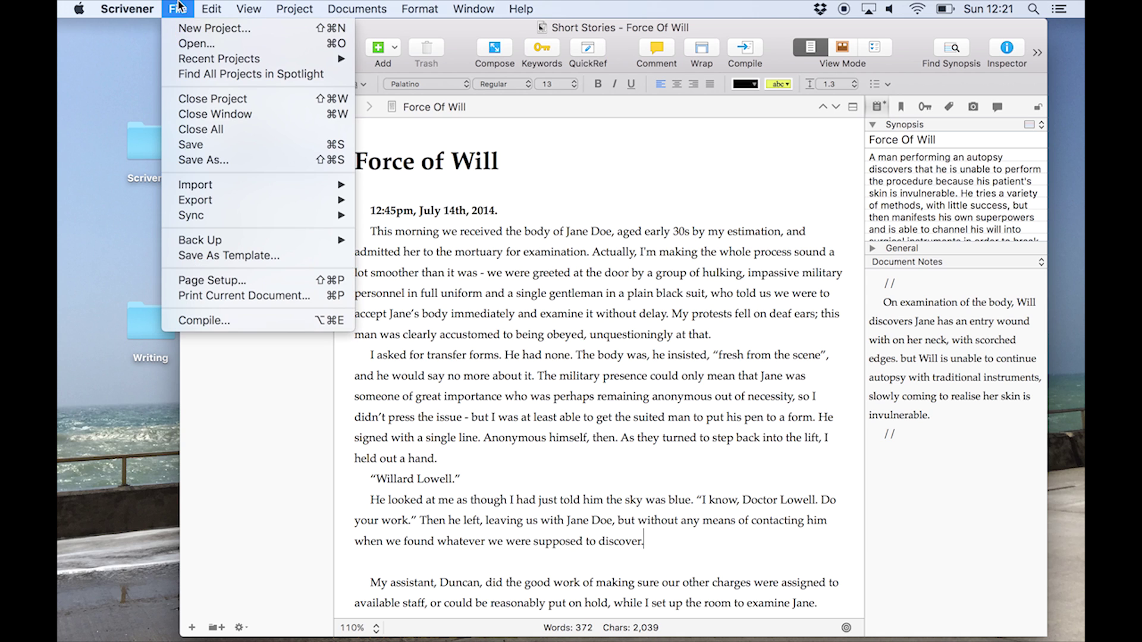
left_click(218, 29)
left_click(374, 190)
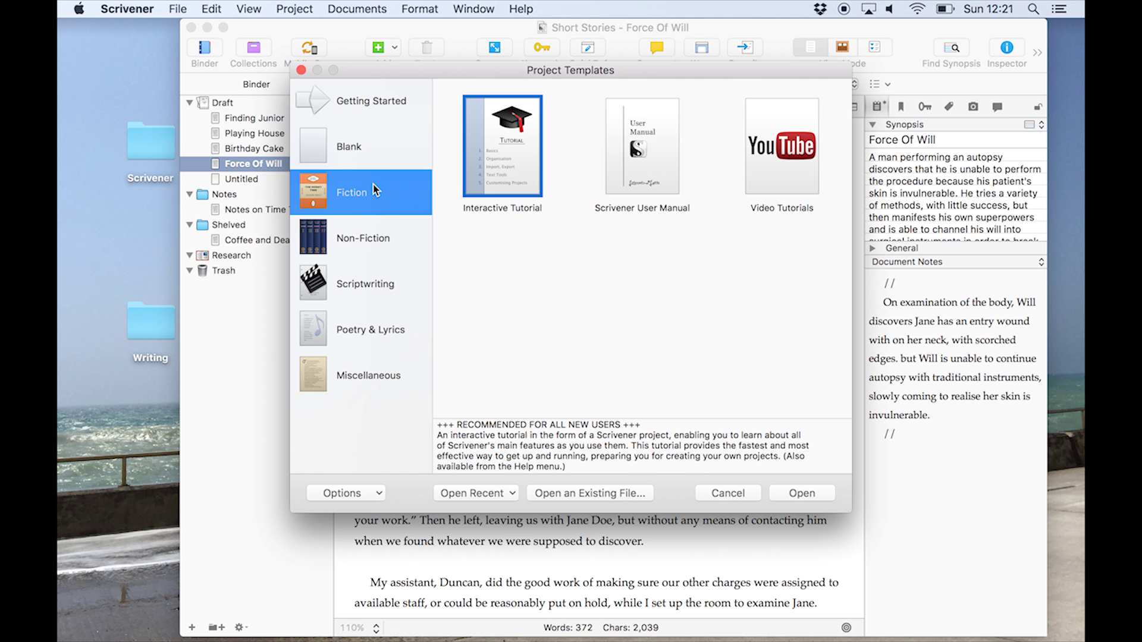
left_click(802, 493)
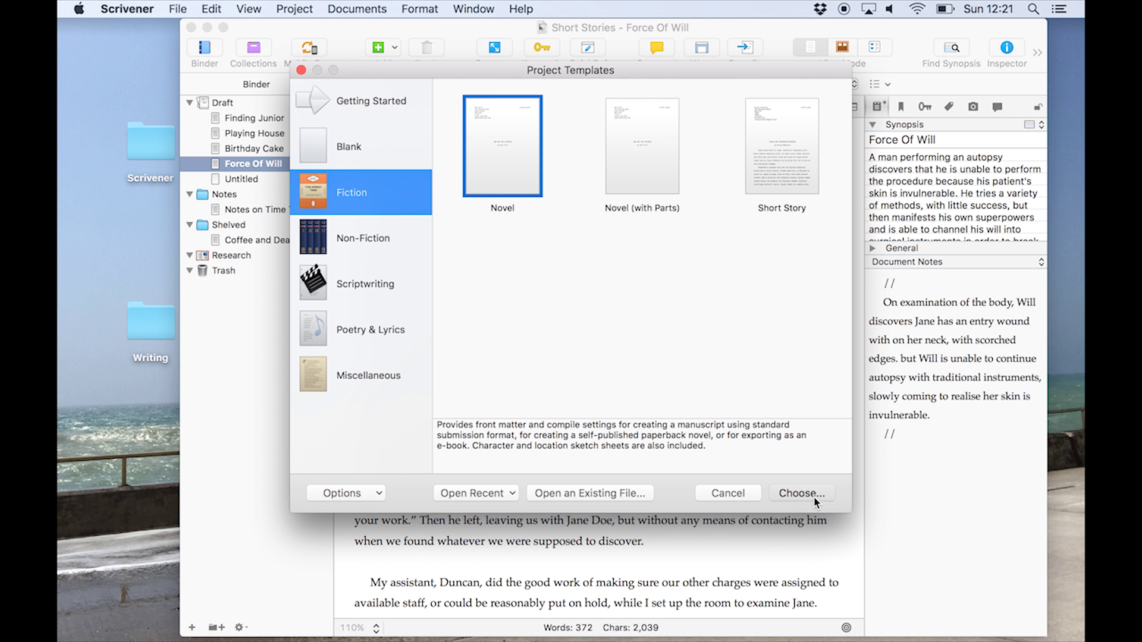
left_click(492, 213)
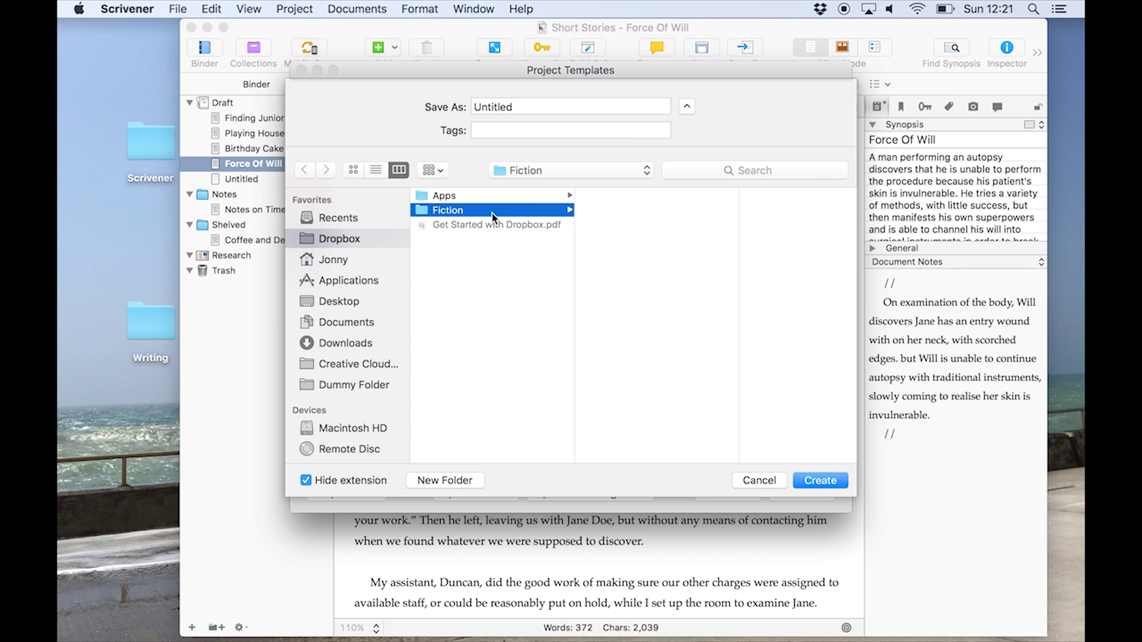
left_click(557, 200)
left_click(619, 195)
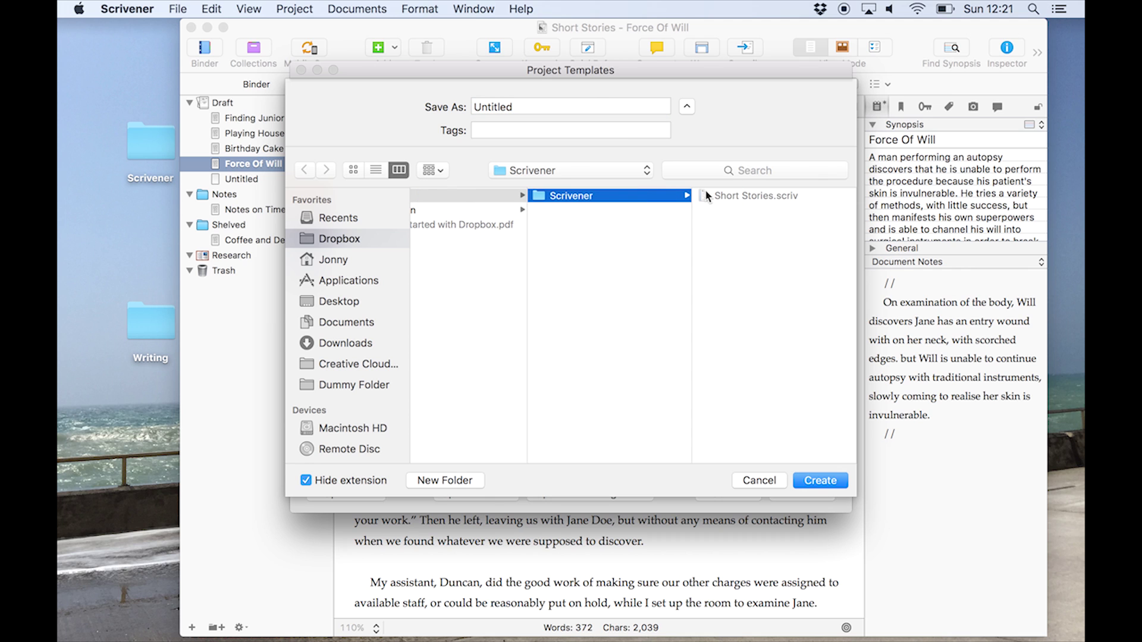
double_click(565, 107)
type("Fiction Template")
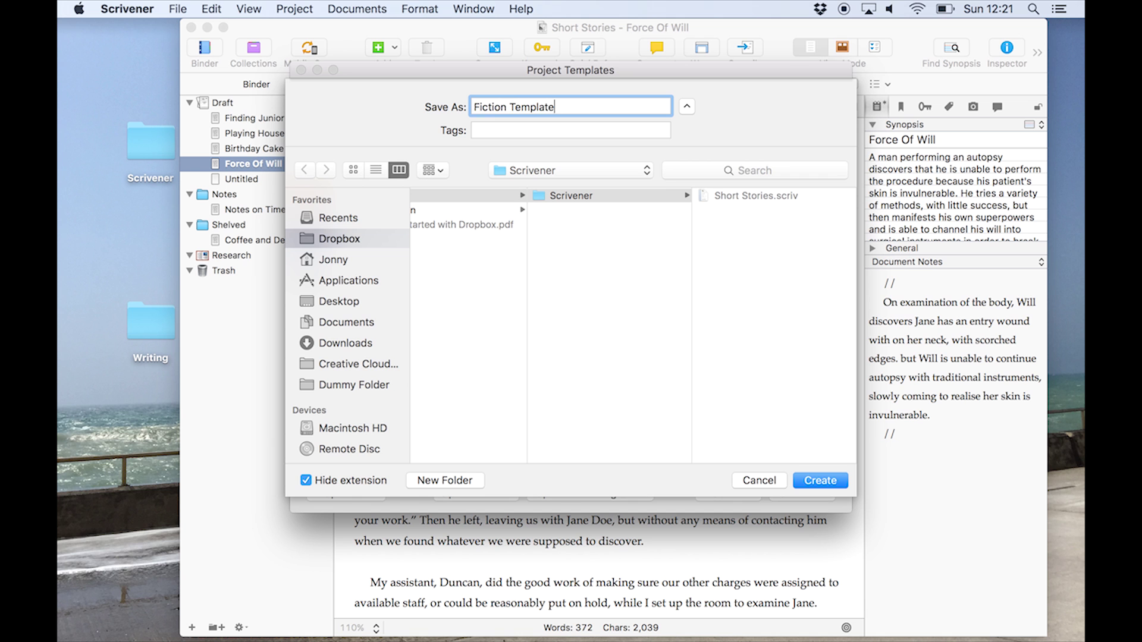
key("Return")
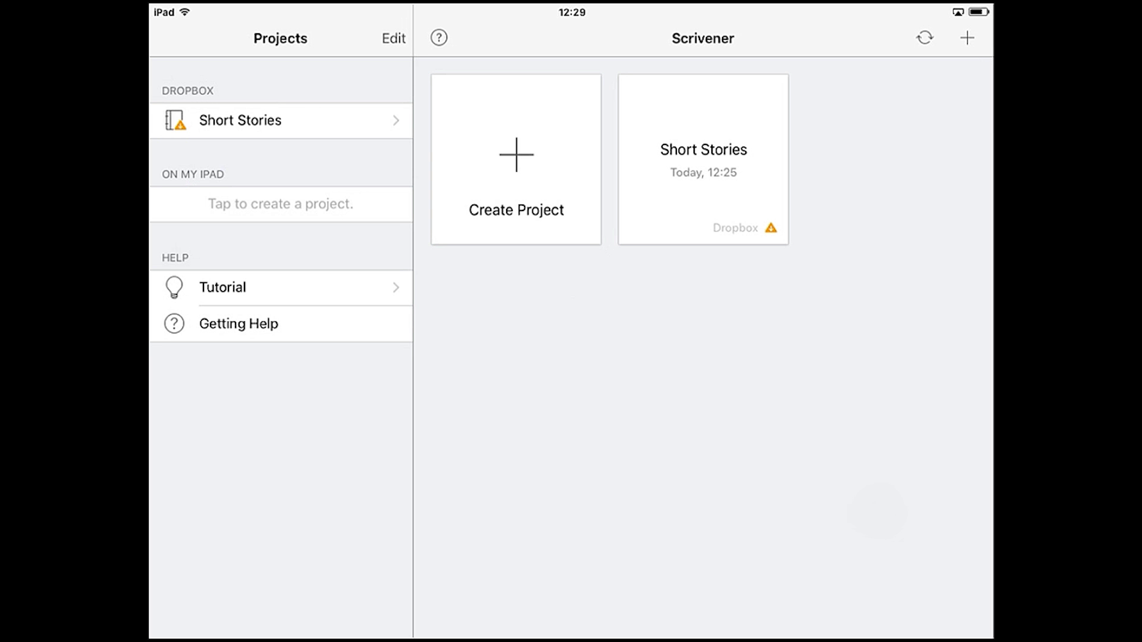
Step: Sync the iPad's Scrivener projects with Dropbox to pull down Fiction Template
left_click(924, 38)
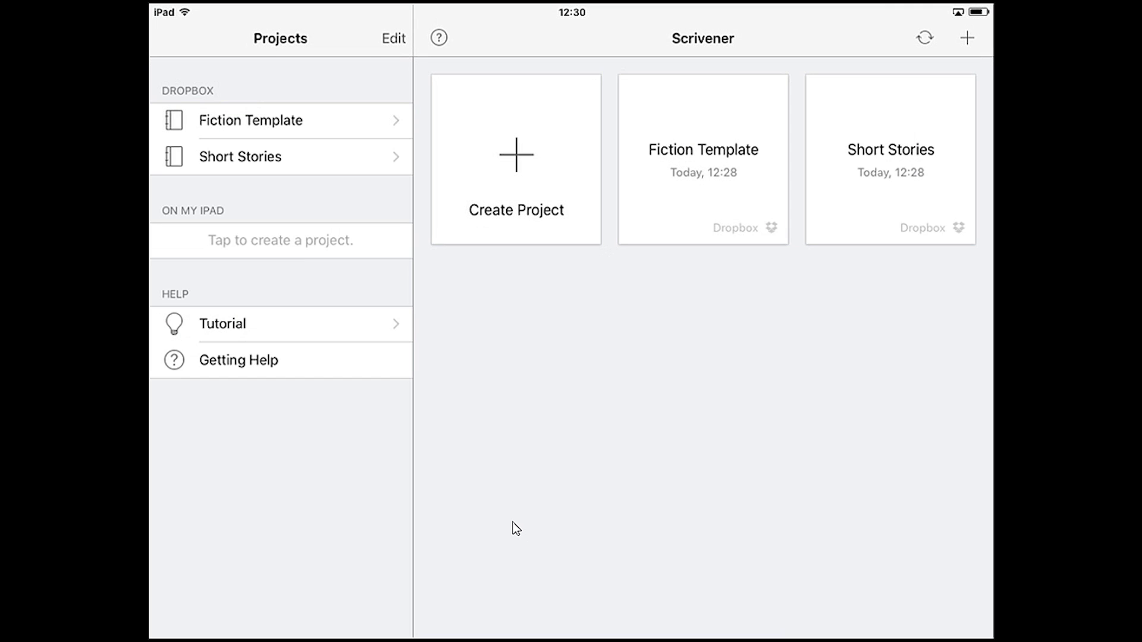
Step: Open Fiction Template on the iPad, finish editing the Scene document, and close it to sync
left_click(703, 149)
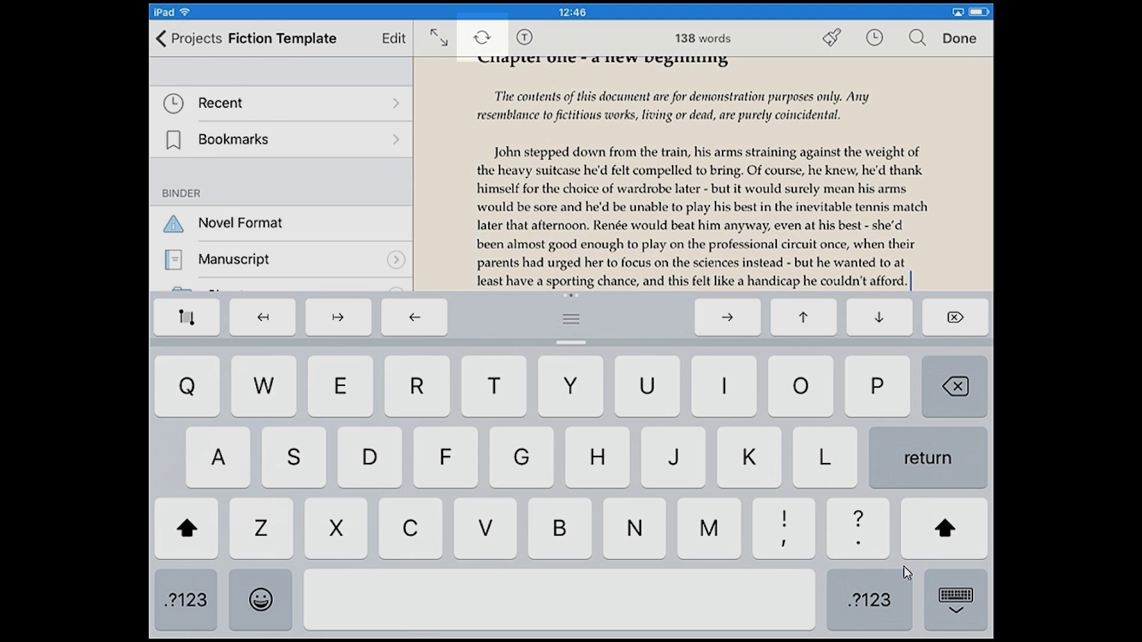
left_click(956, 599)
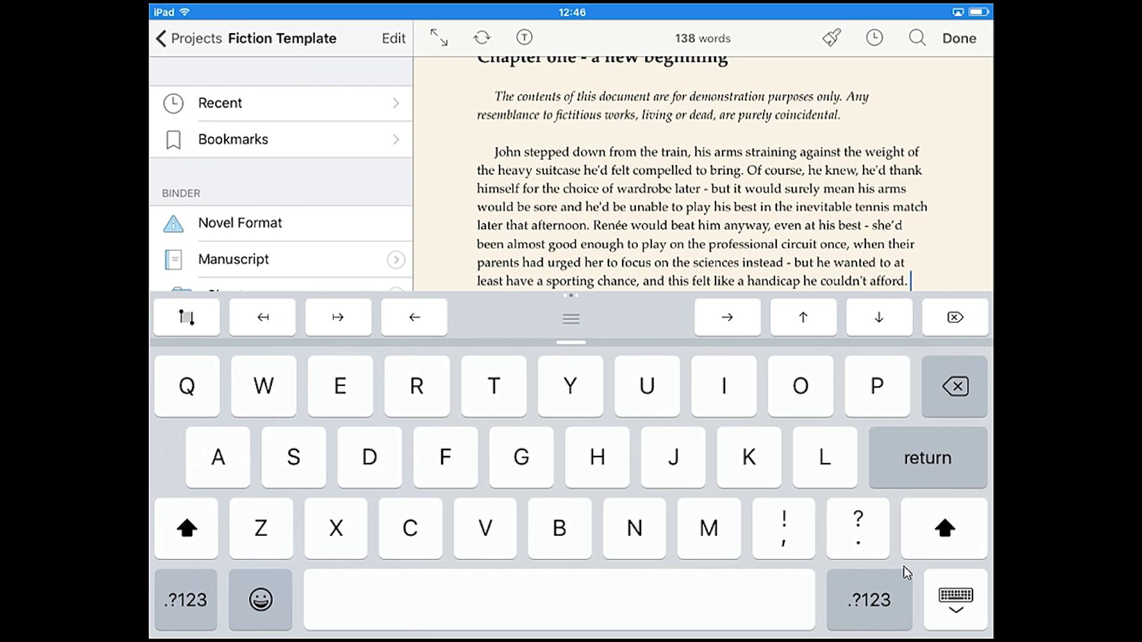
left_click(905, 572)
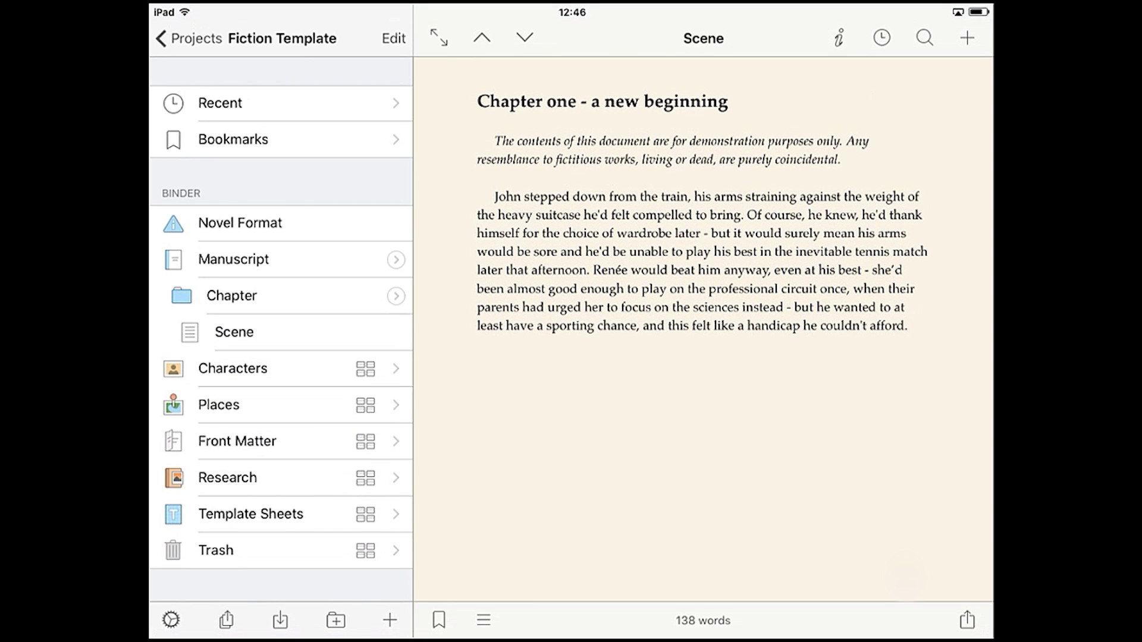
left_click(189, 36)
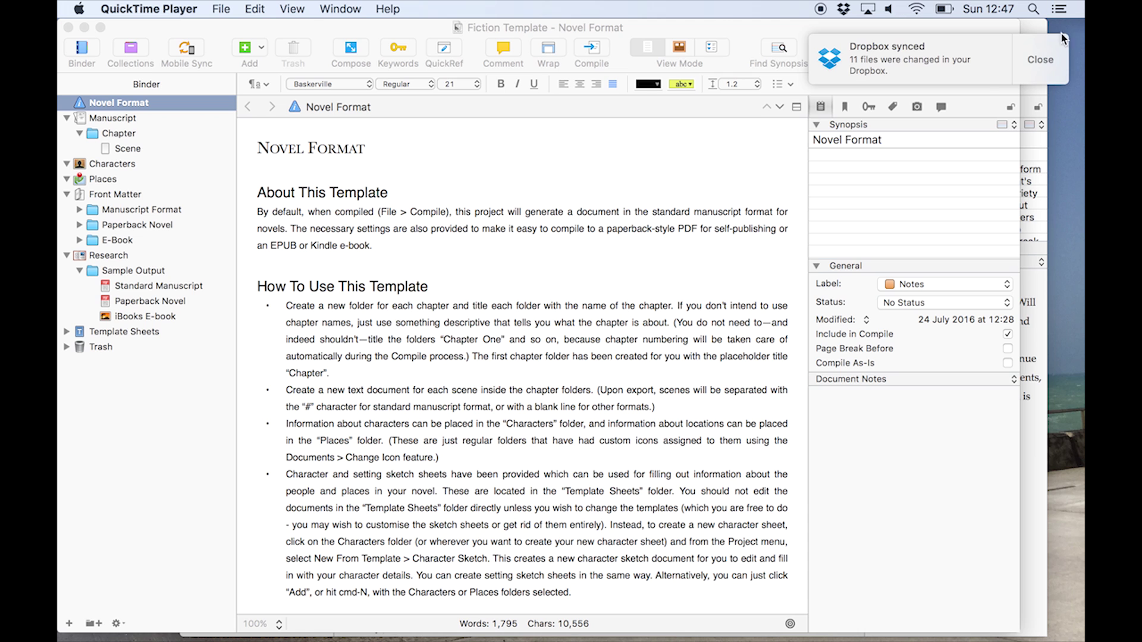
Step: Dismiss the Dropbox notification and choose Sync Now to pull the iPad's changes into Fiction Template
left_click(1040, 59)
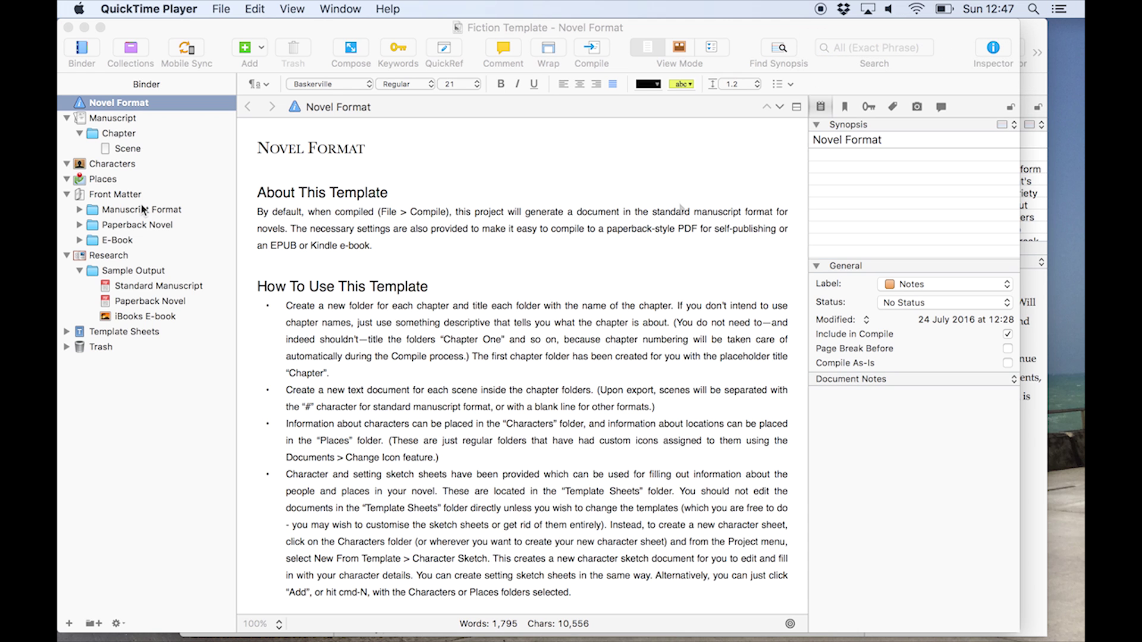
left_click(127, 153)
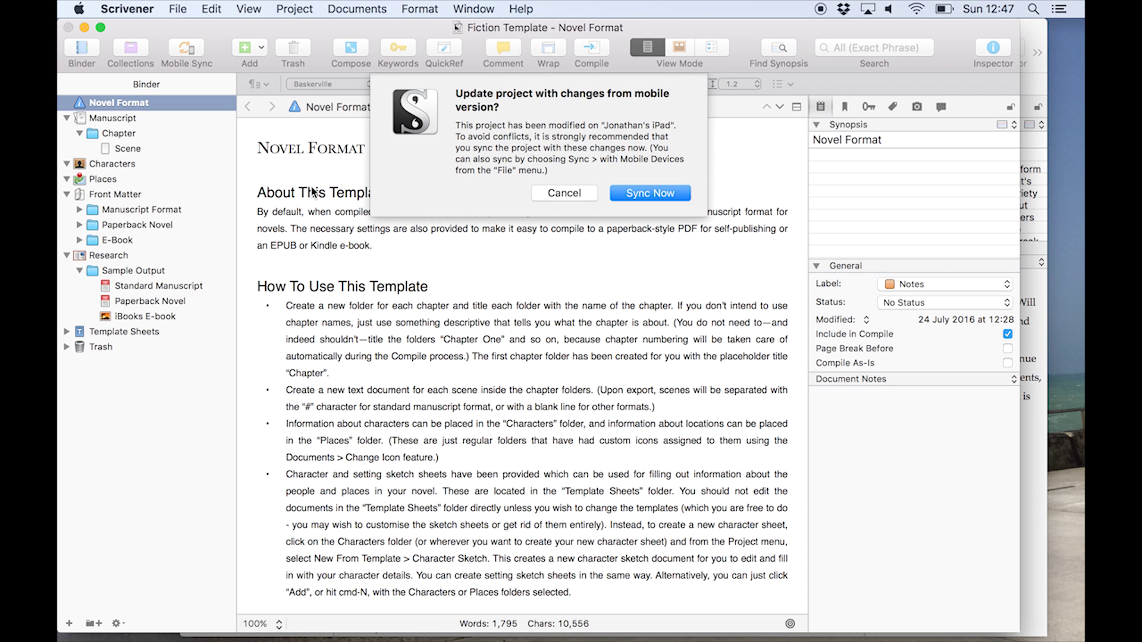
left_click(650, 193)
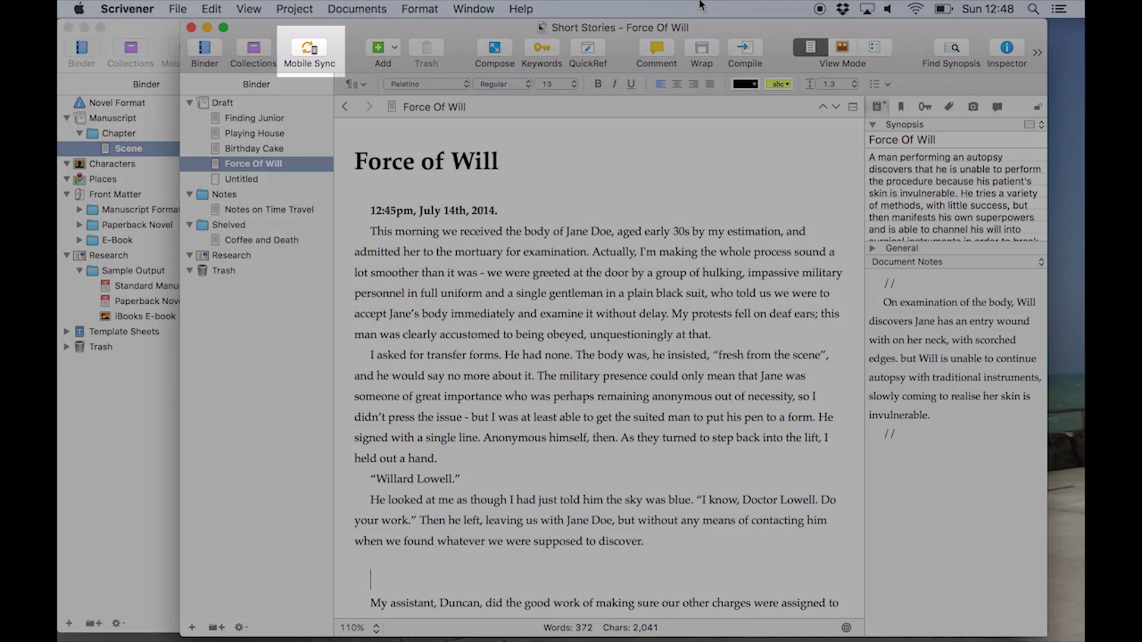
Step: Run File > Sync > with Mobile Devices for Short Stories
left_click(178, 9)
mouse_move(216, 224)
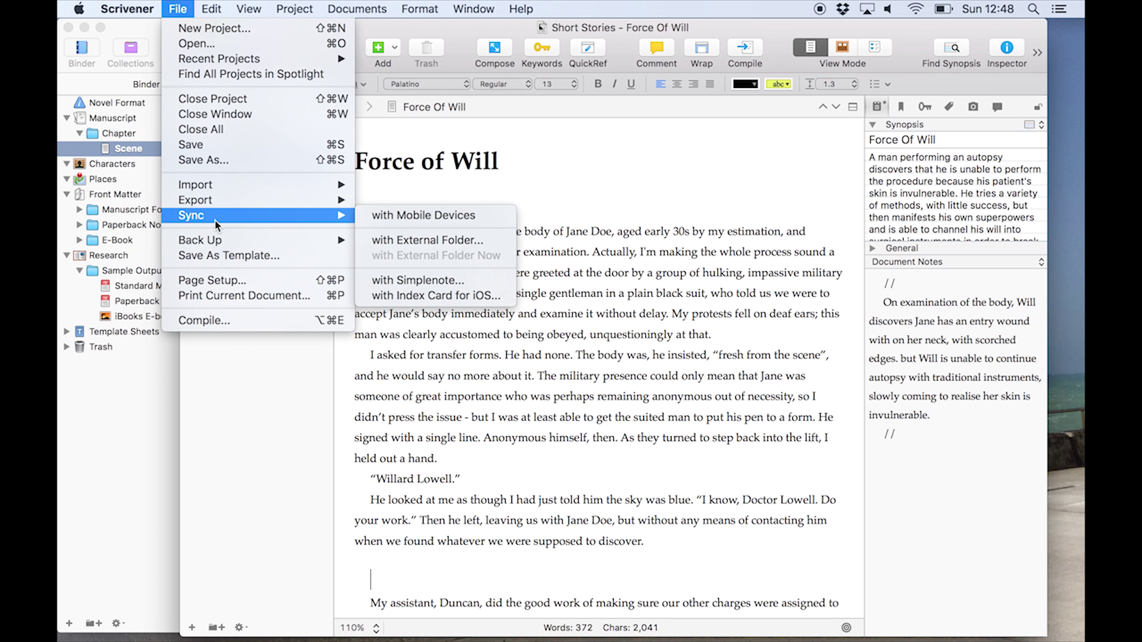
left_click(437, 216)
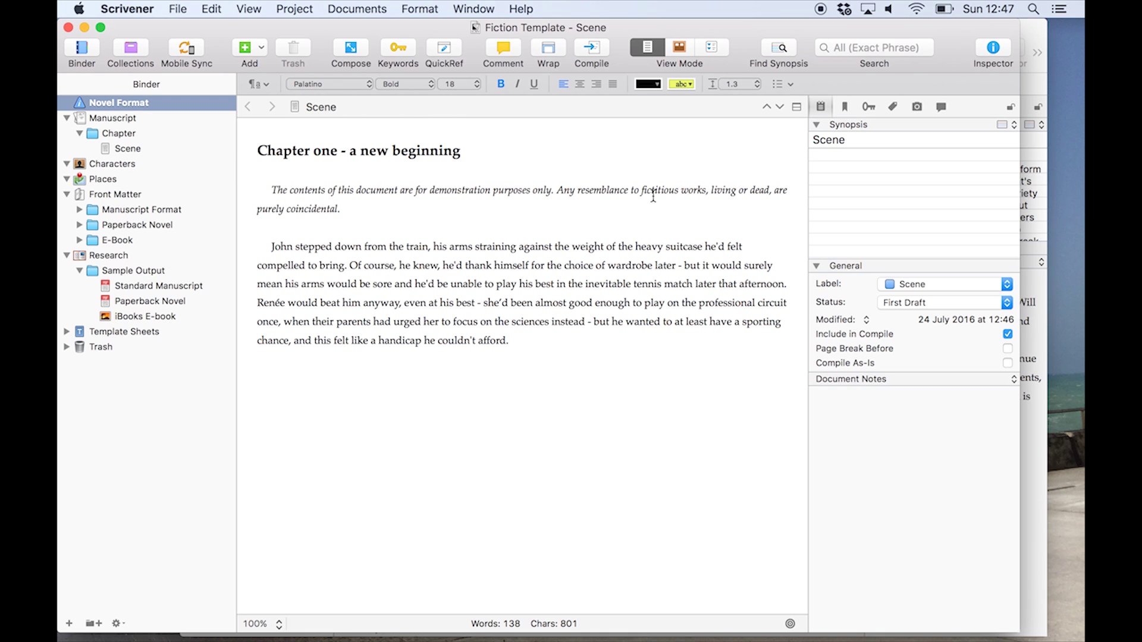
Step: Open Fiction Template's Scene document and place the cursor in its chapter text
left_click(183, 149)
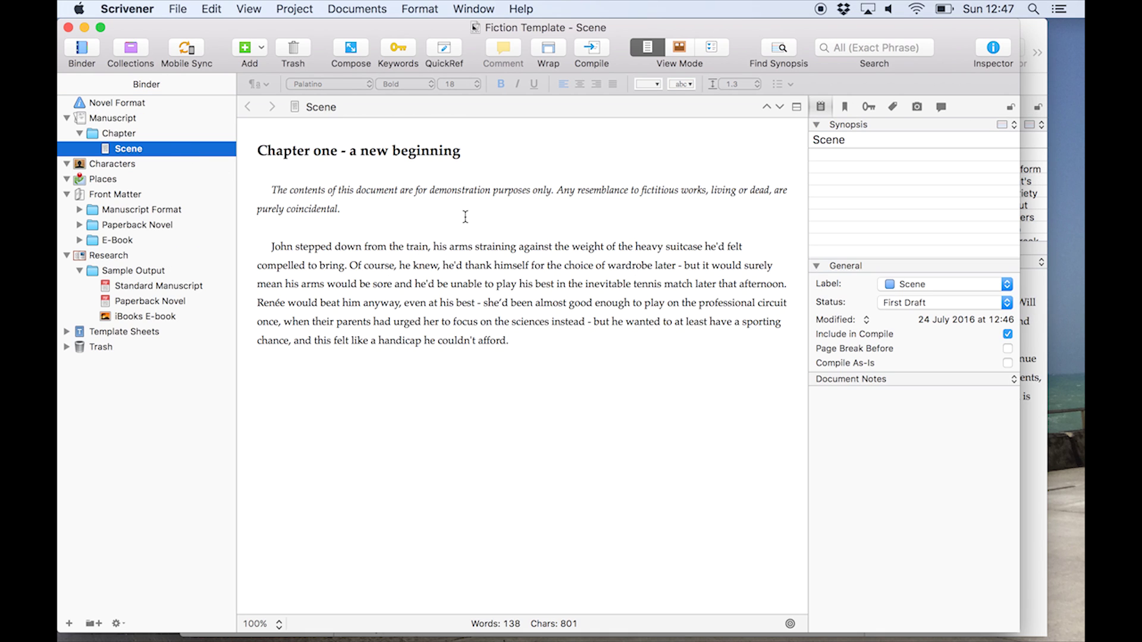
left_click(509, 243)
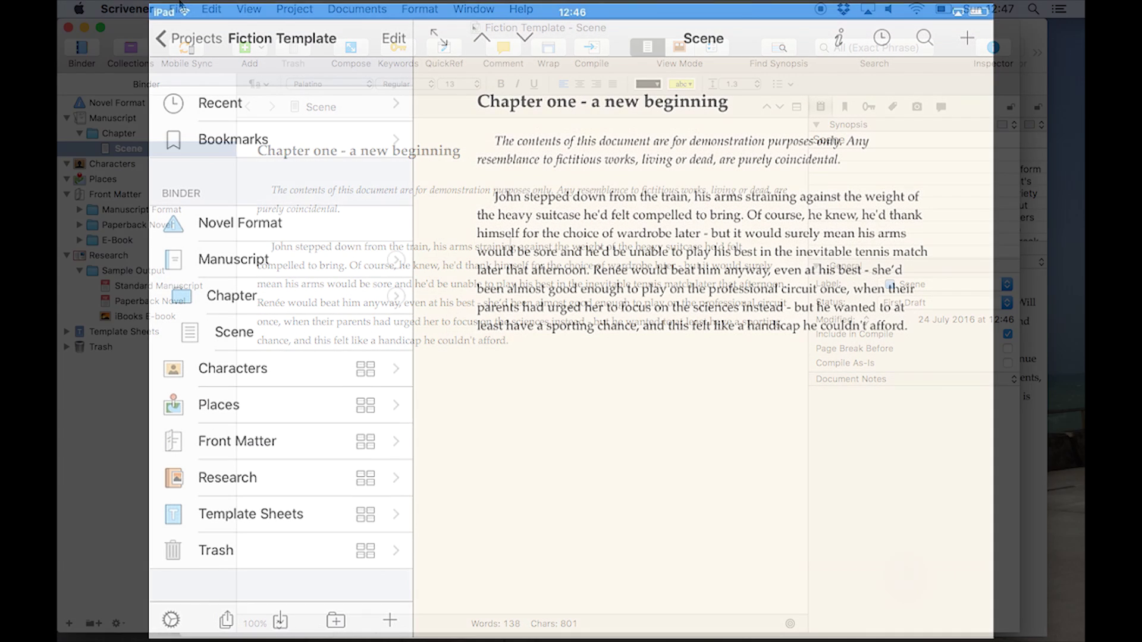